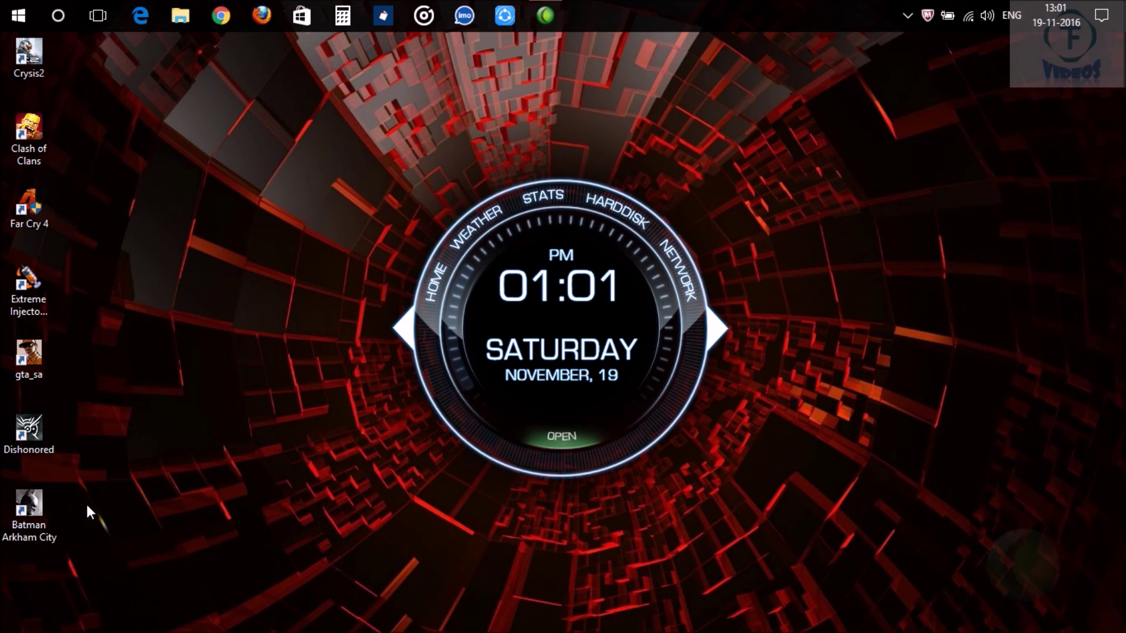
# - Launch Batman Arkham City from its desktop shortcut to show the missing xlive.dll error
pyautogui.doubleClick(40, 504)
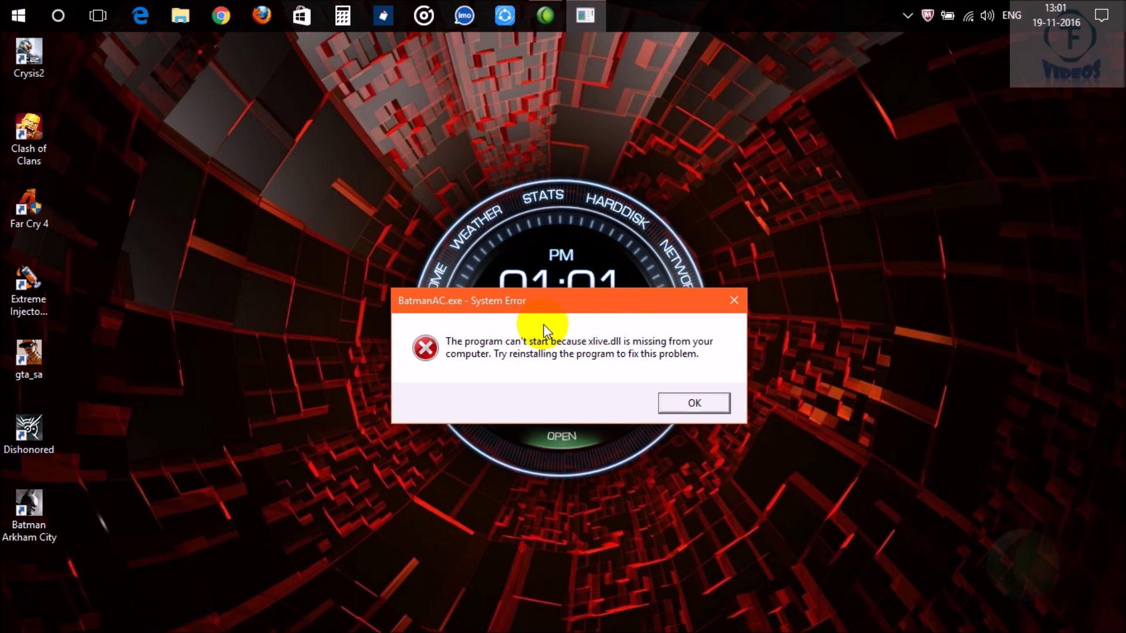
# - Dismiss the error, search Google for 'xlive.dll' in Chrome, and open the DLL-Files.com result
pyautogui.click(693, 402)
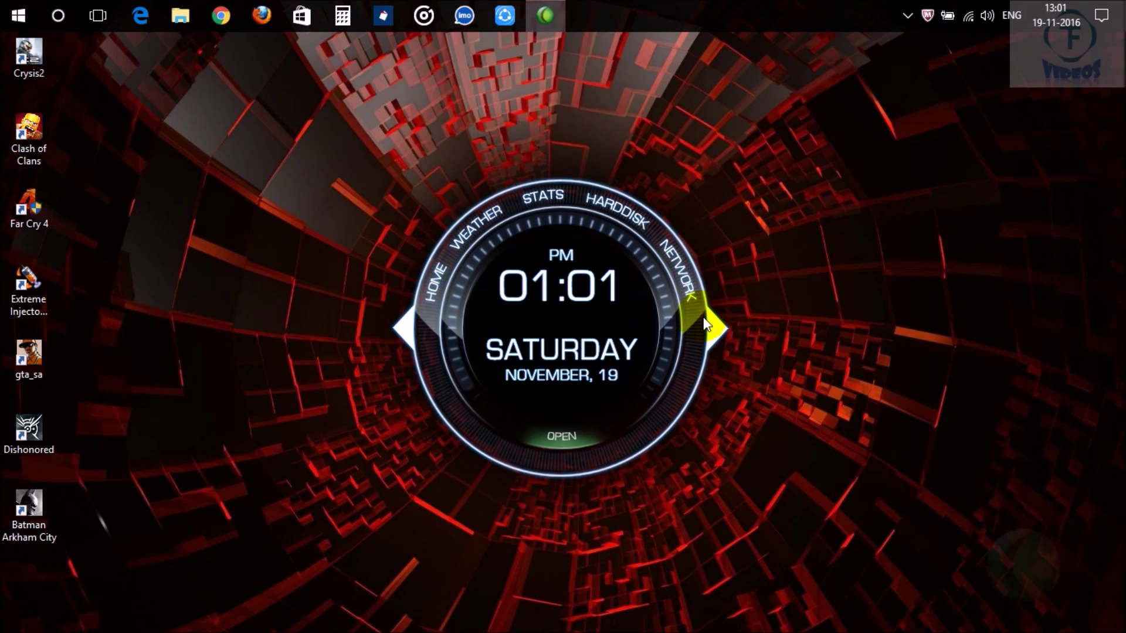
pyautogui.click(223, 20)
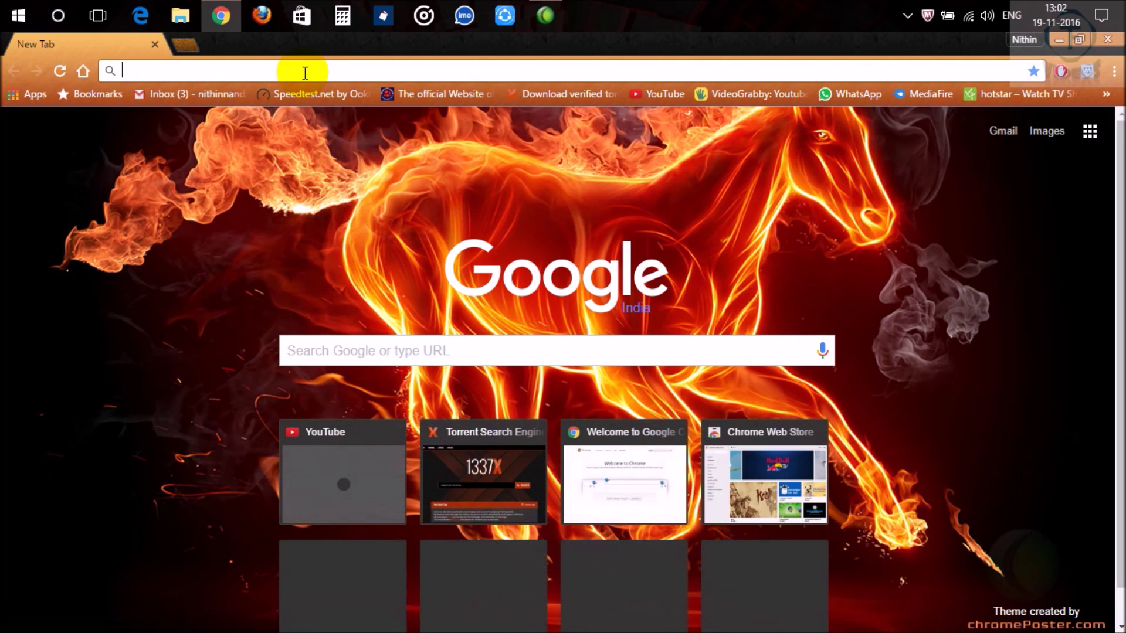
pyautogui.write('xlive.')
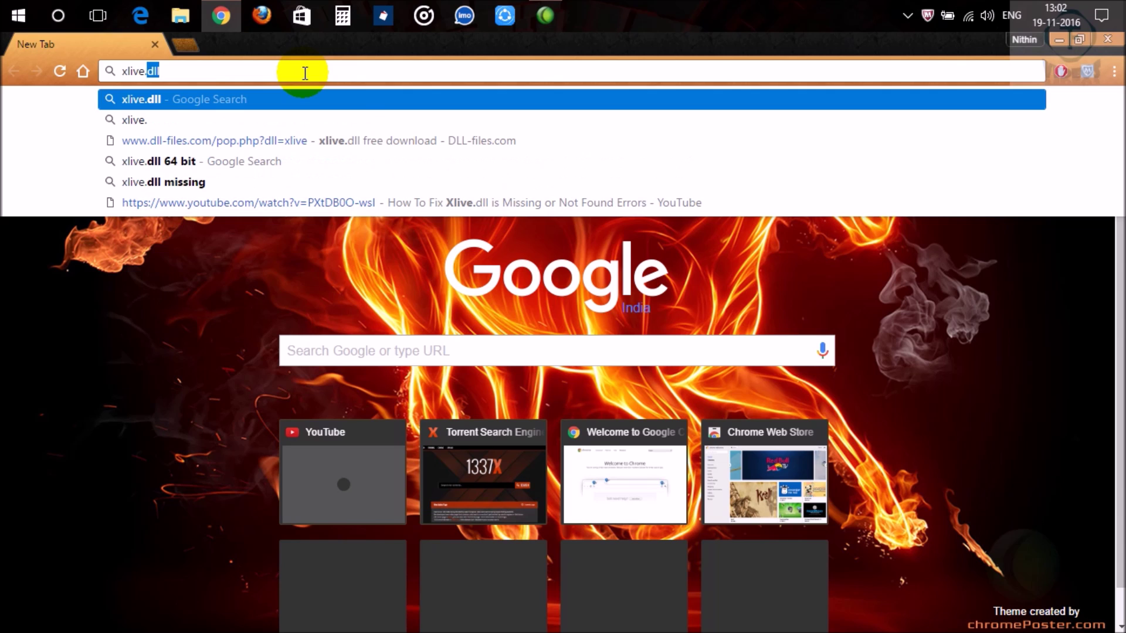
pyautogui.write('dll')
pyautogui.press('Return')
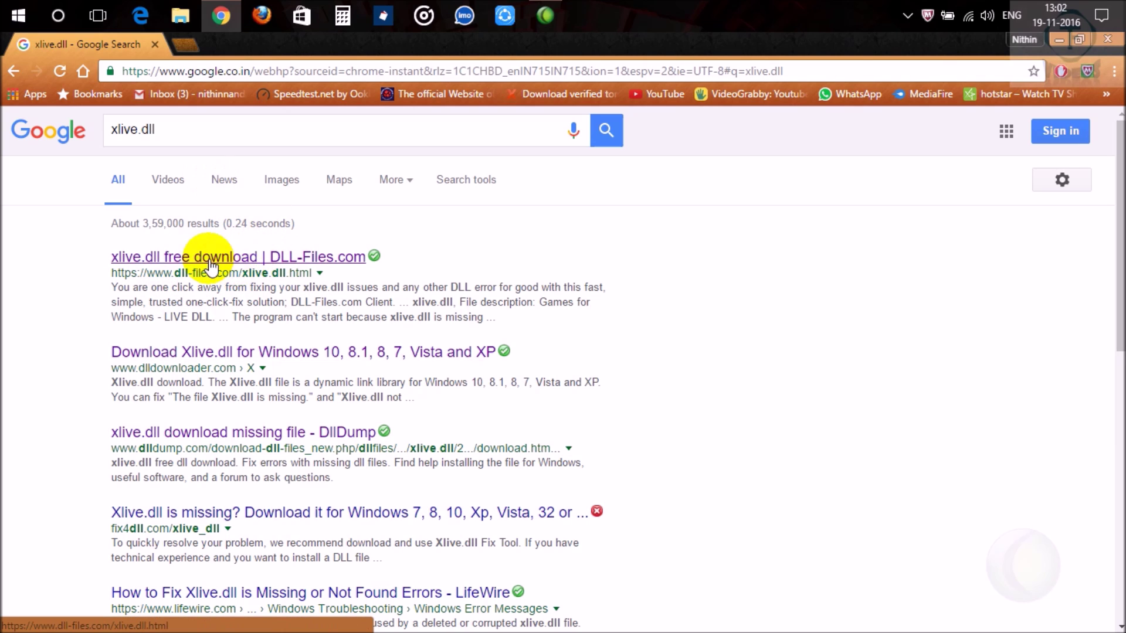
pyautogui.click(240, 262)
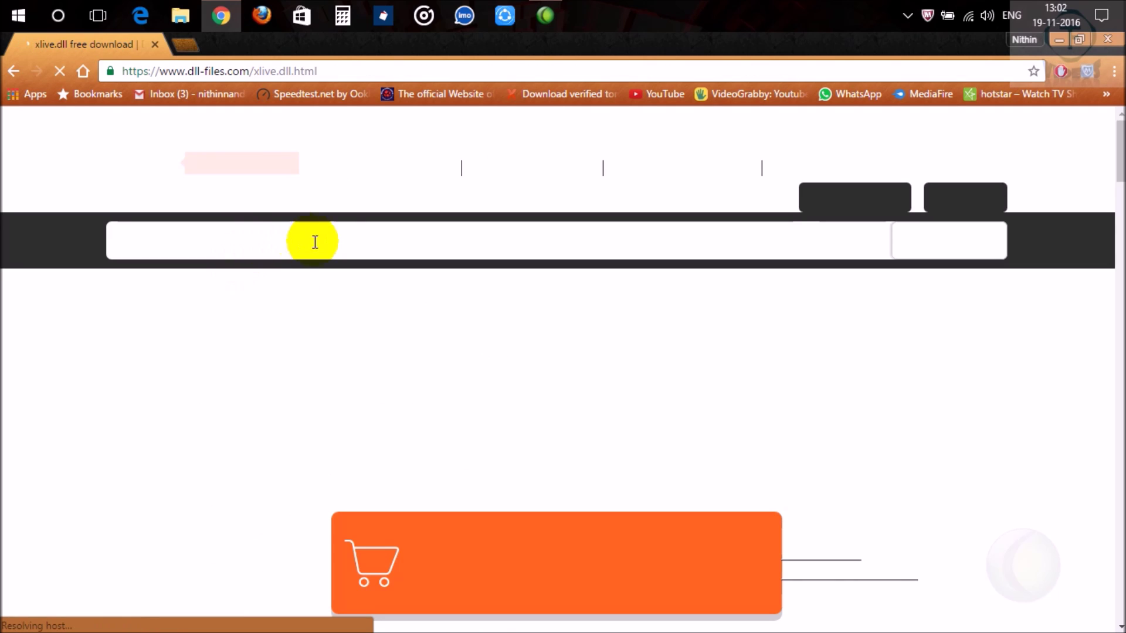
# - Scroll the DLL-Files.com xlive.dll page down to the table of downloadable versions
pyautogui.scroll(-3, 443, 369)
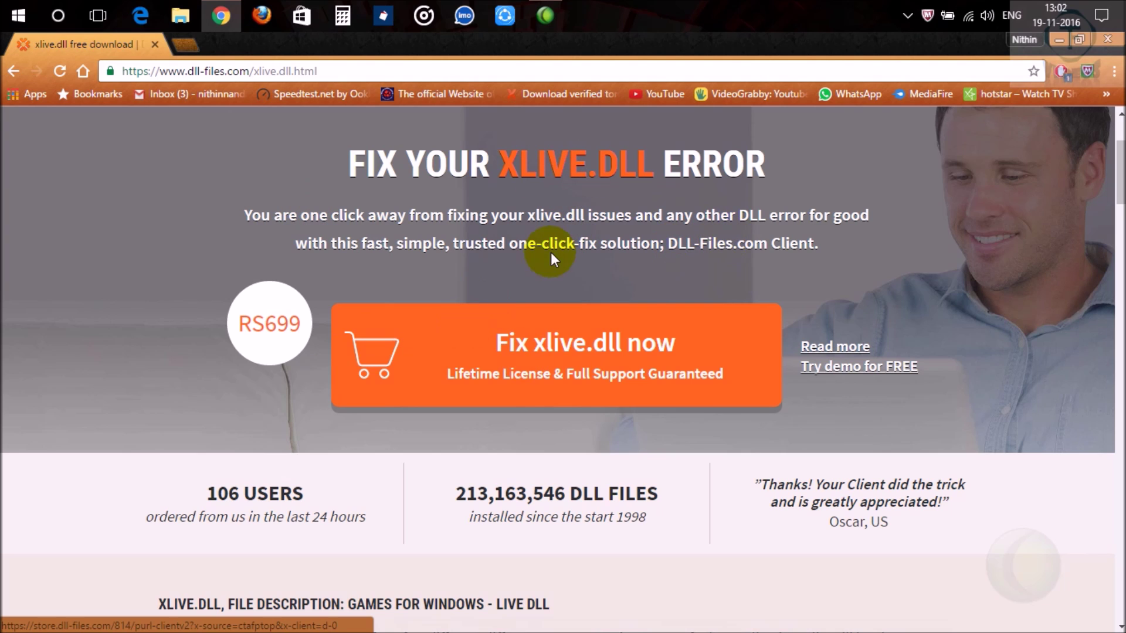
pyautogui.scroll(-4, 530, 445)
pyautogui.scroll(3, 745, 277)
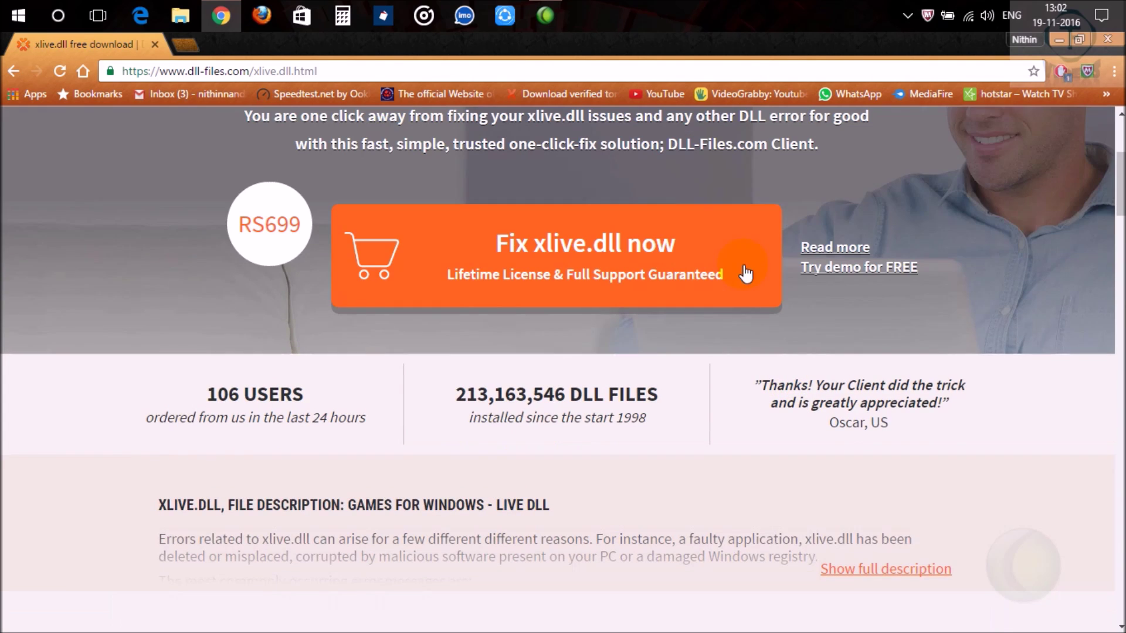
pyautogui.scroll(3, 633, 222)
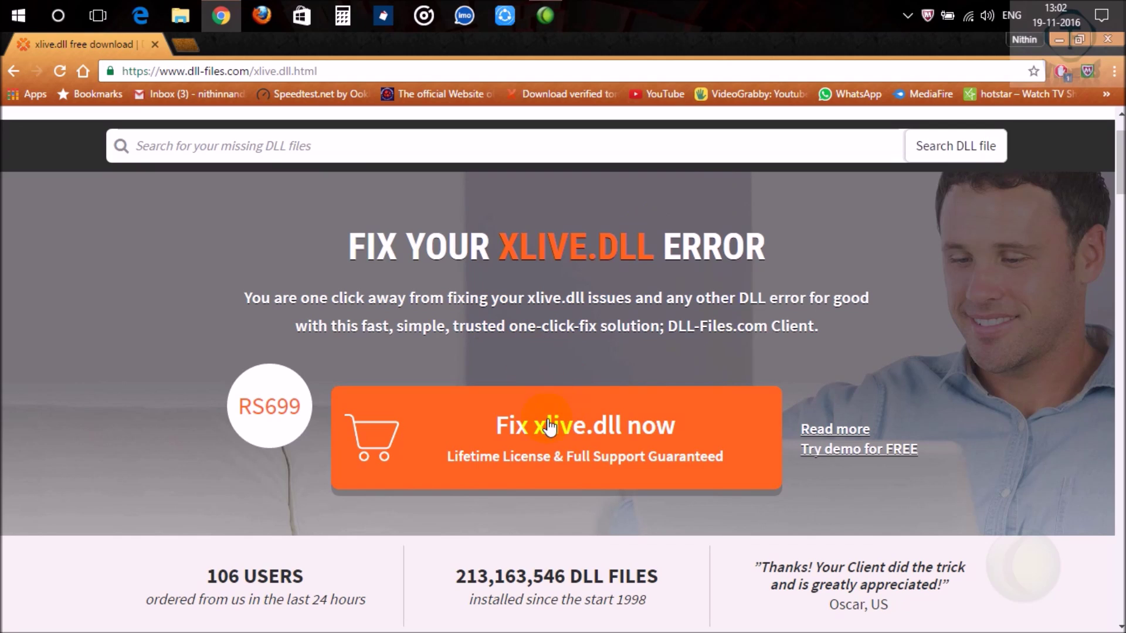
pyautogui.scroll(-2, 528, 434)
pyautogui.scroll(-1, 462, 447)
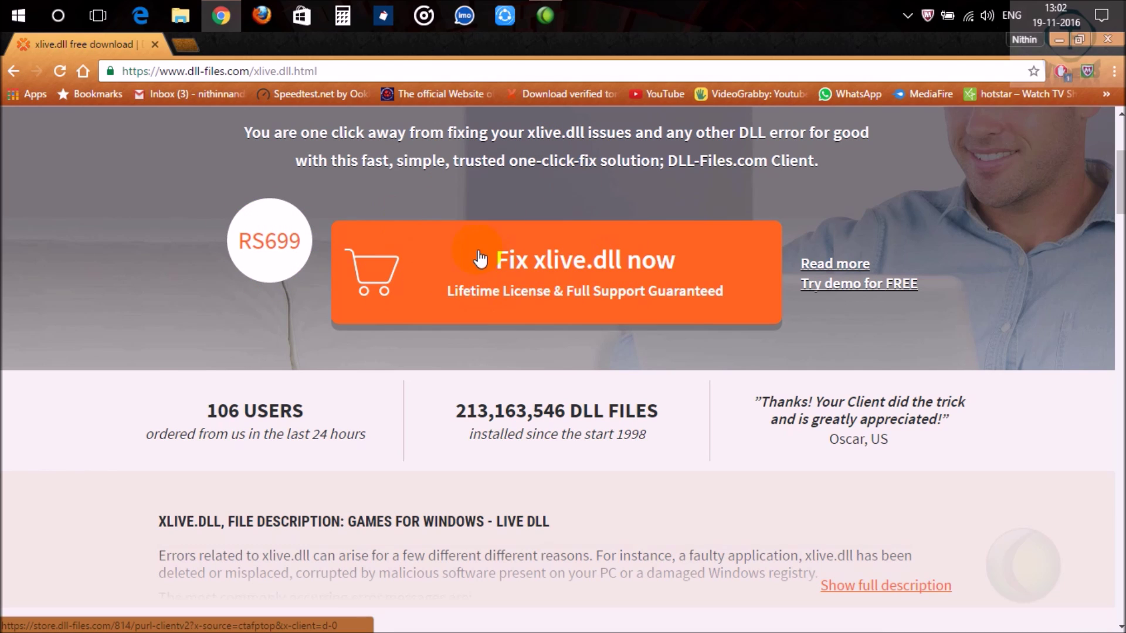
pyautogui.scroll(-4, 515, 316)
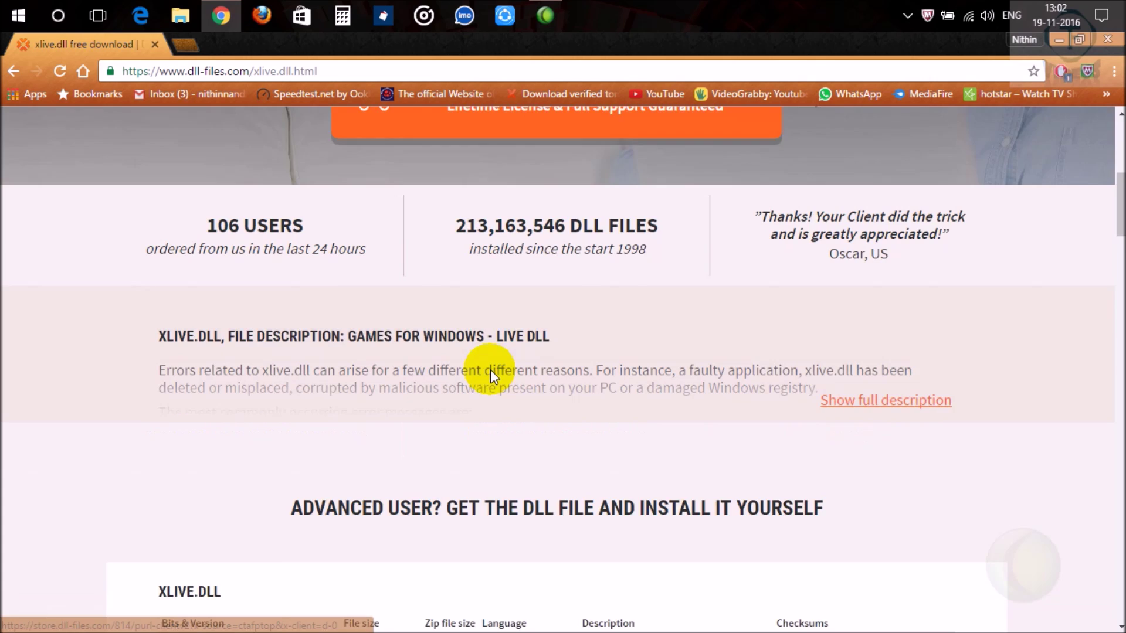
pyautogui.scroll(3, 575, 221)
pyautogui.scroll(-5, 377, 336)
pyautogui.scroll(-3, 378, 352)
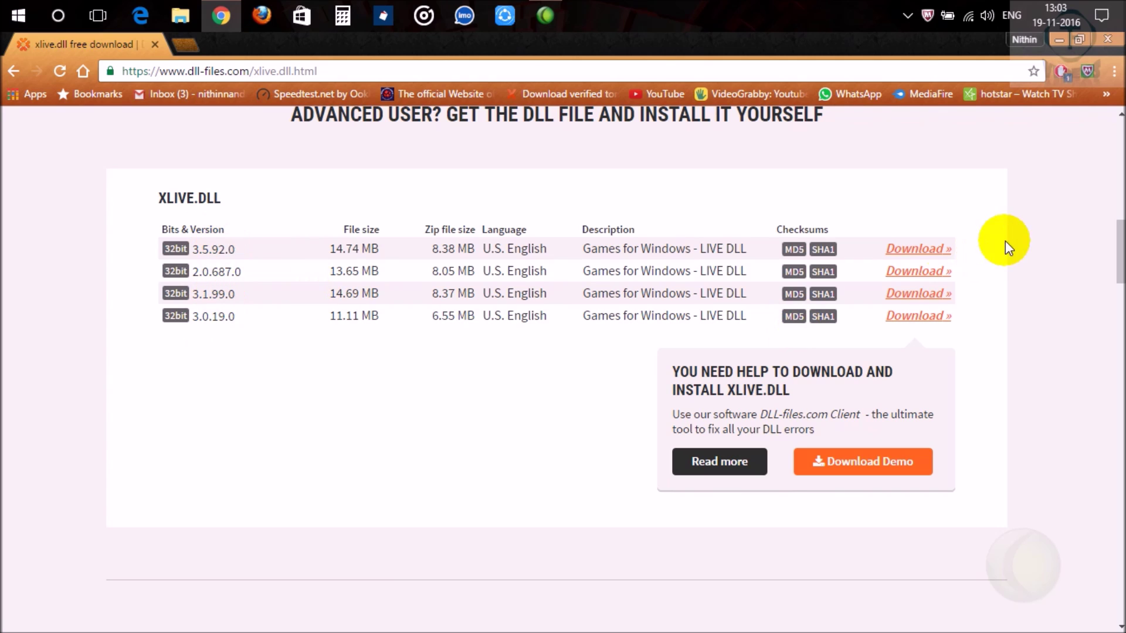
# - Download xlive.dll version 3.5.92.0 and open the DOWNLOADING BIN folder
pyautogui.click(920, 249)
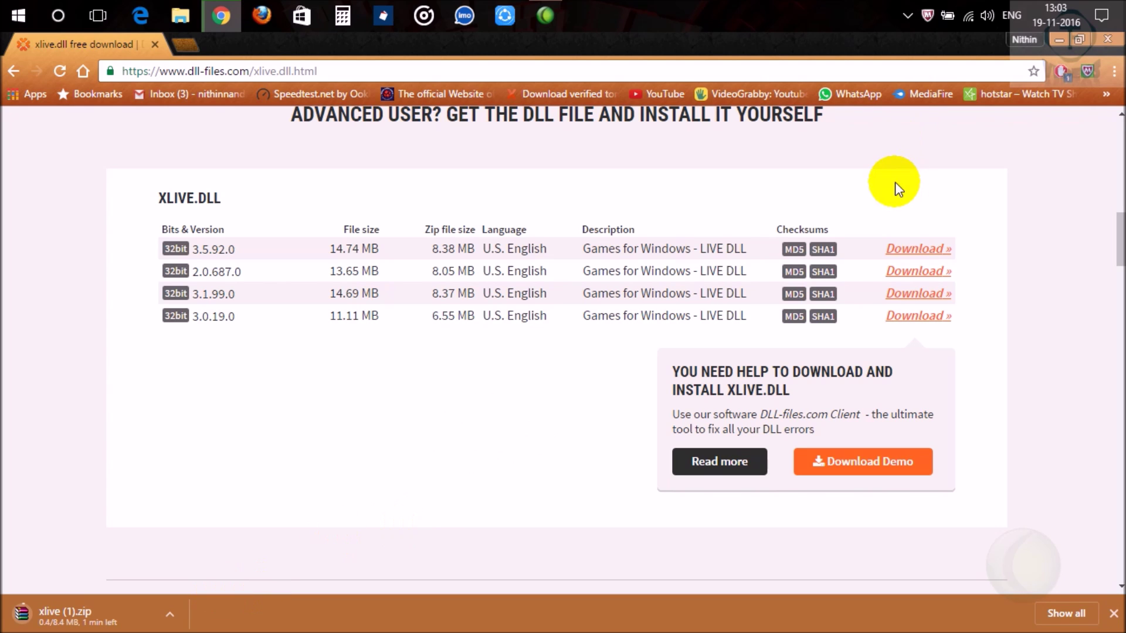
pyautogui.click(1058, 39)
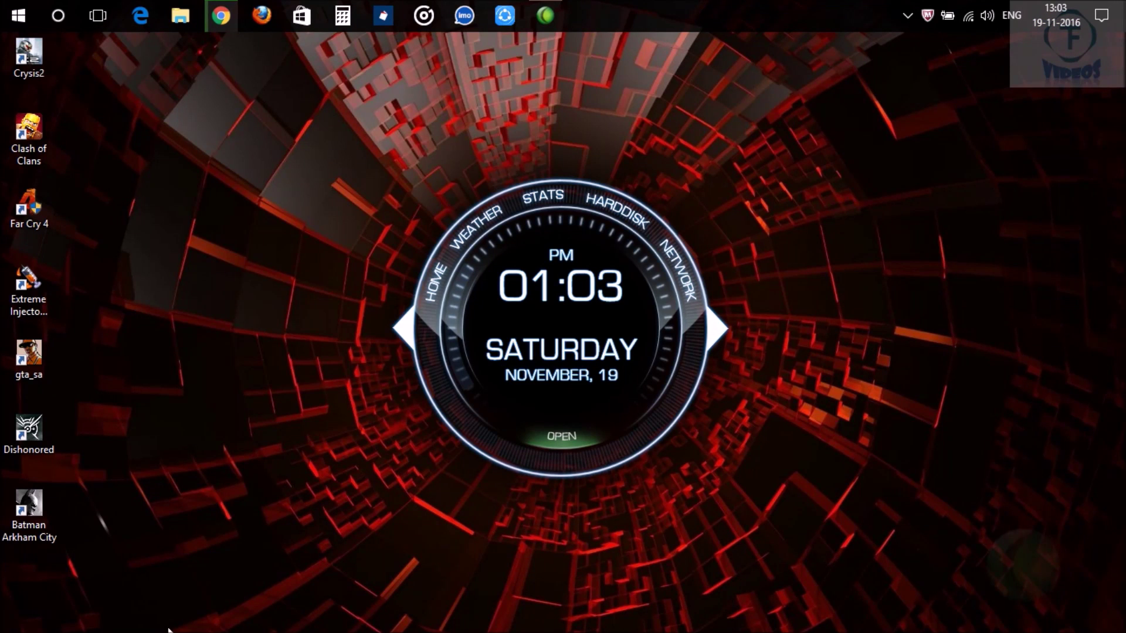
pyautogui.click(125, 604)
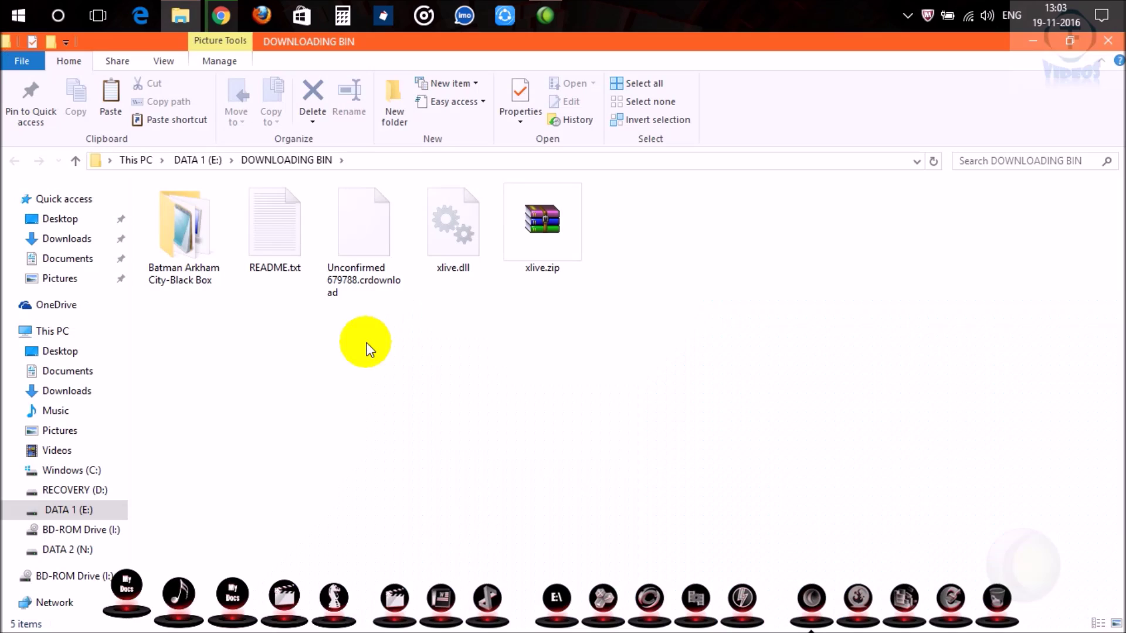
# - Cancel the duplicate xlive (1).zip download and select the extracted xlive.dll file
pyautogui.click(219, 18)
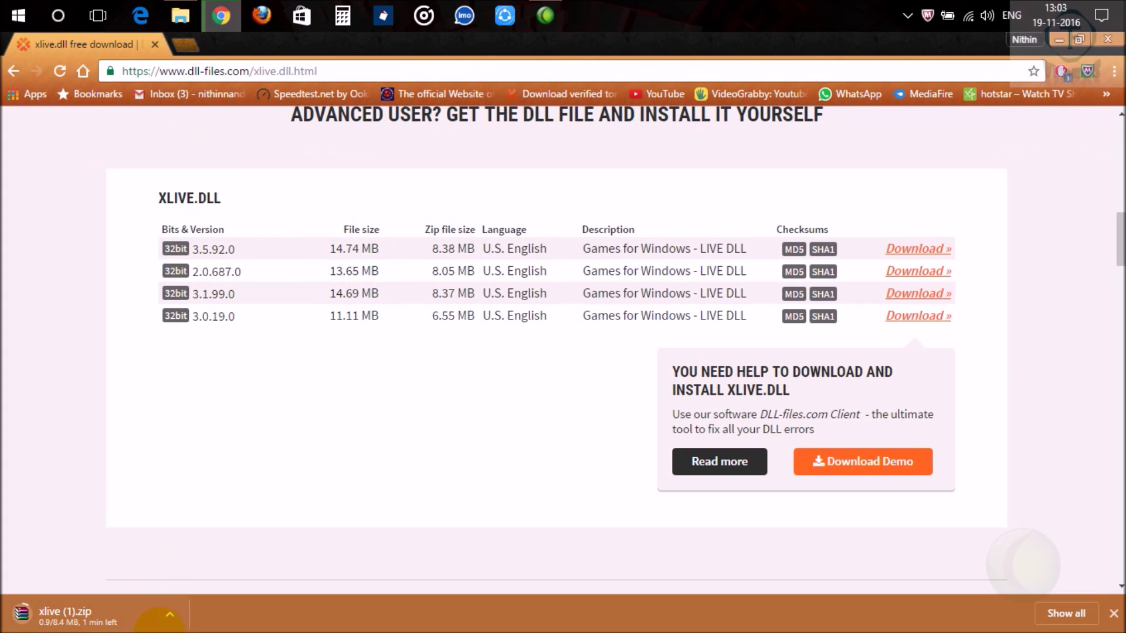
pyautogui.click(169, 614)
pyautogui.click(198, 586)
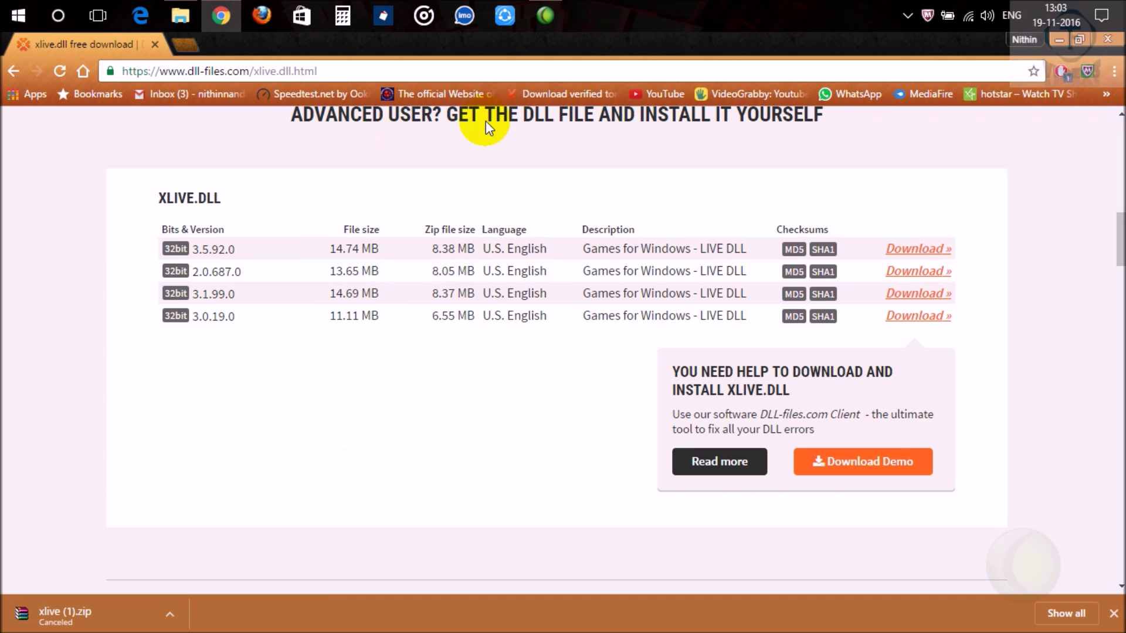
pyautogui.click(1058, 38)
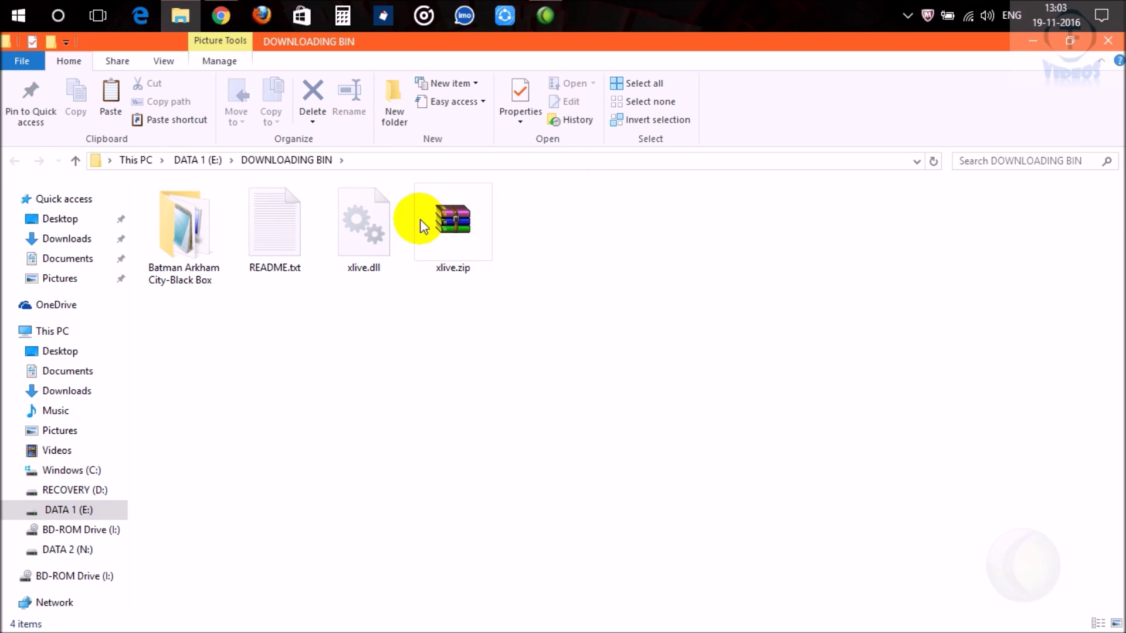
pyautogui.click(355, 246)
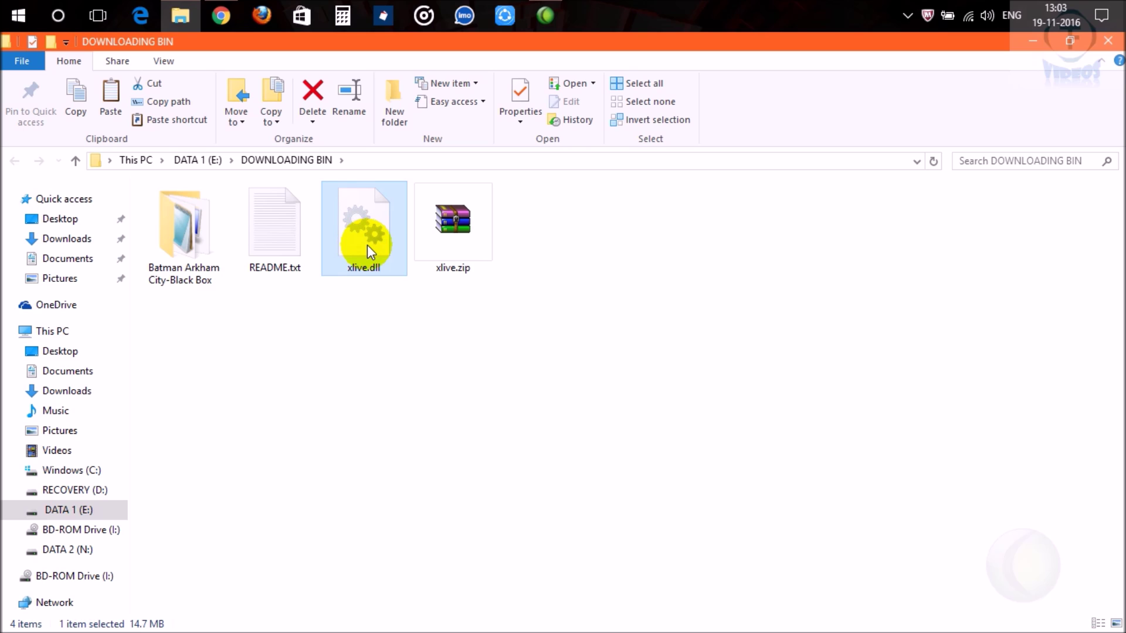
# - Go to C:\Windows, search for 'system32', and open the System32 folder
pyautogui.click(69, 476)
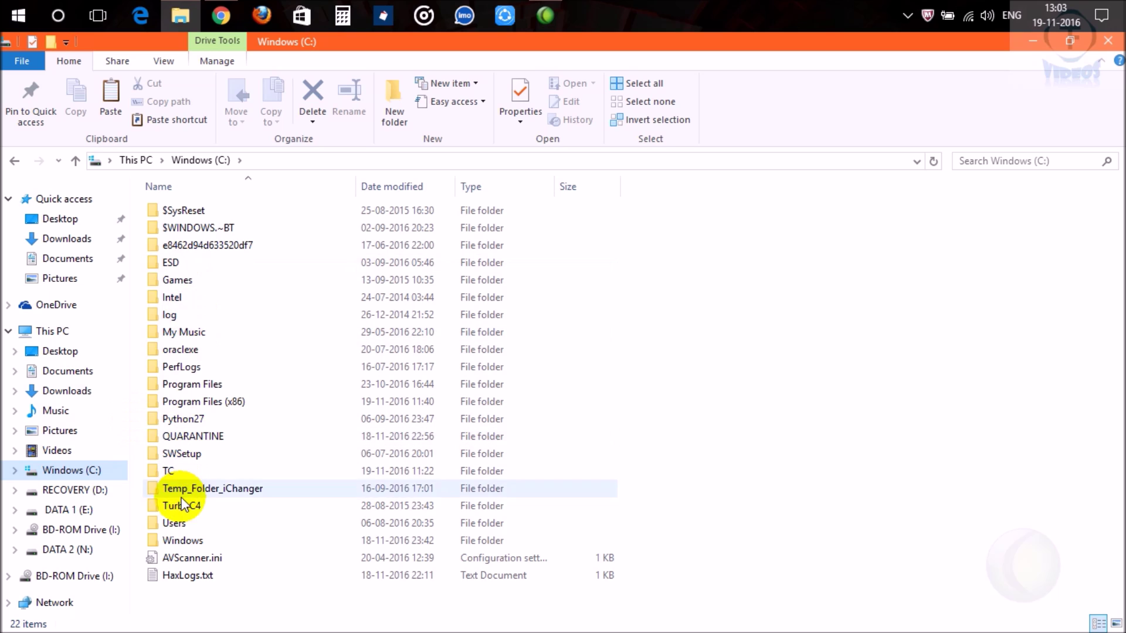
pyautogui.doubleClick(187, 540)
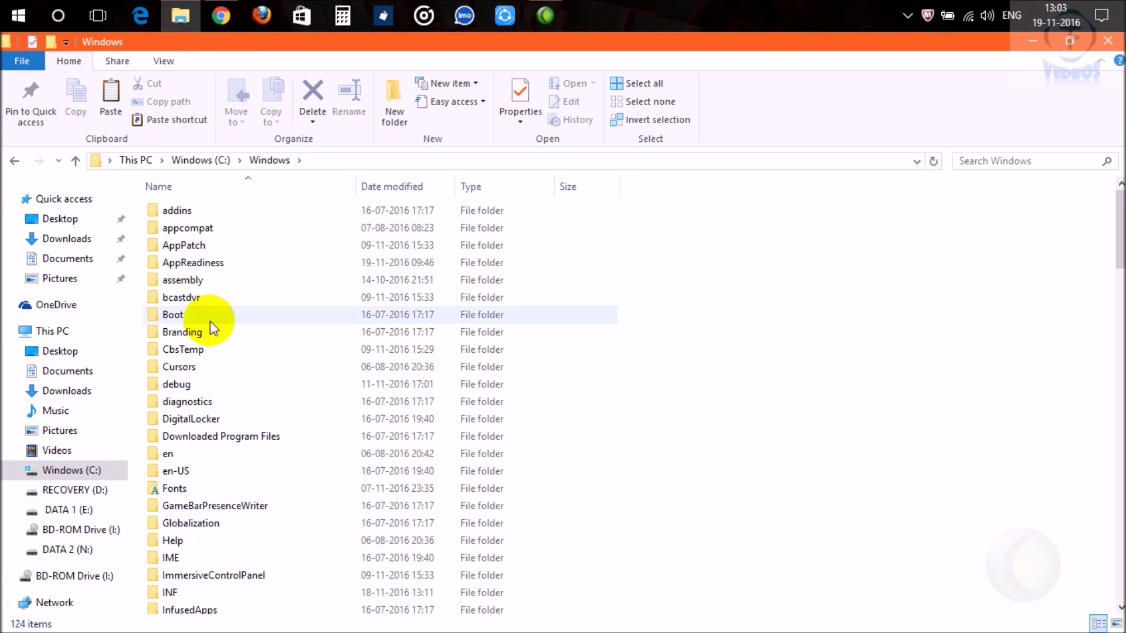
pyautogui.scroll(-4, 214, 463)
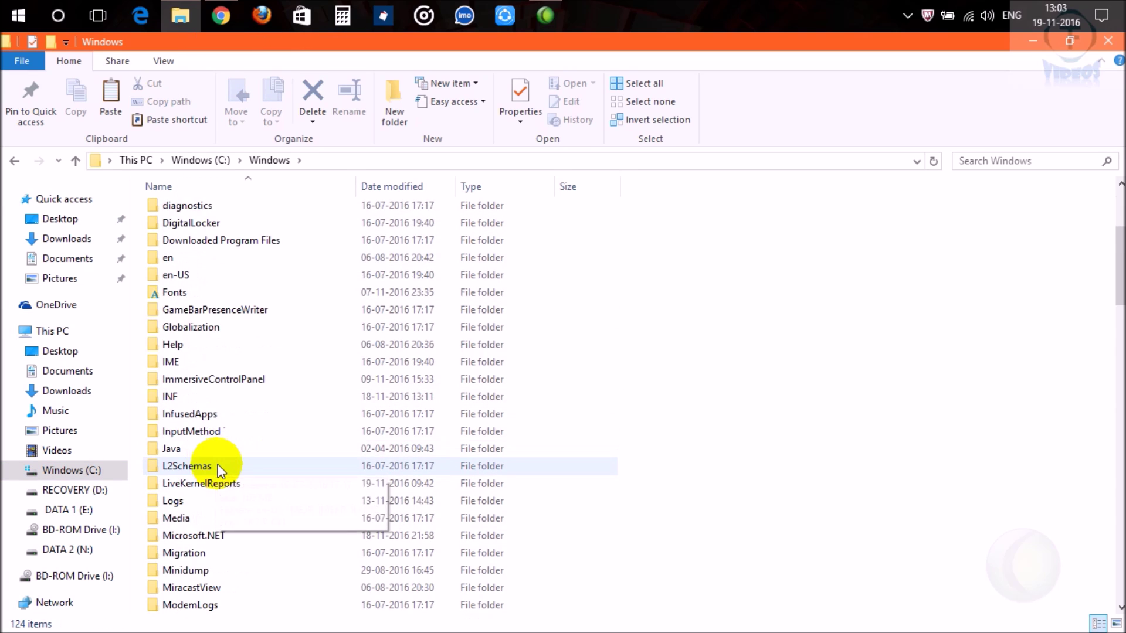
pyautogui.scroll(-5, 214, 445)
pyautogui.scroll(-1, 210, 367)
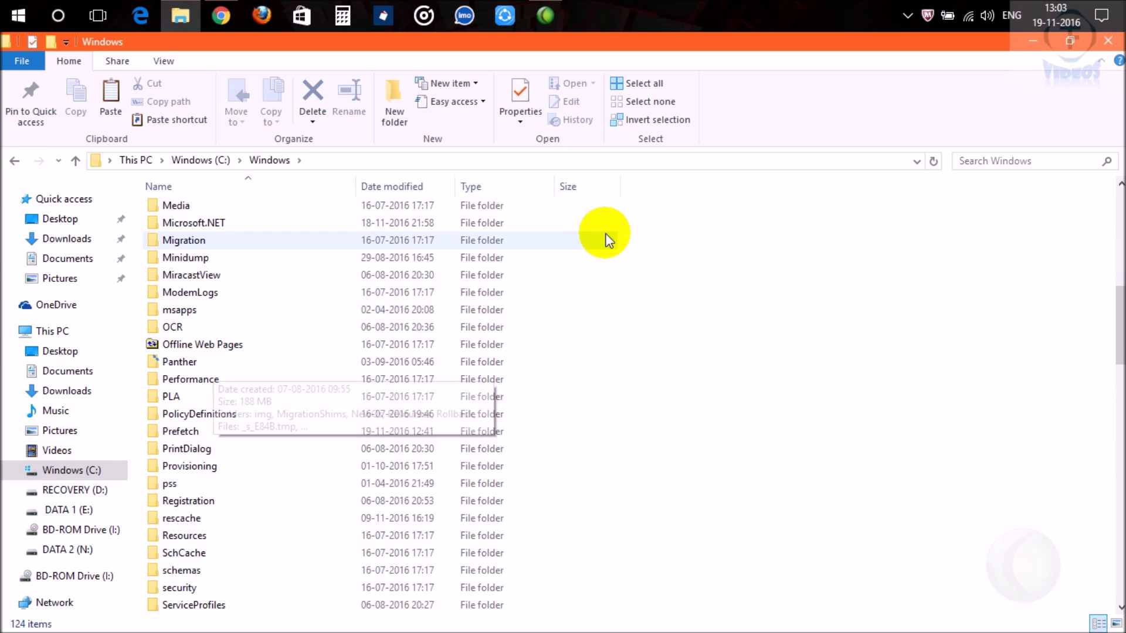
pyautogui.click(970, 159)
pyautogui.write('s')
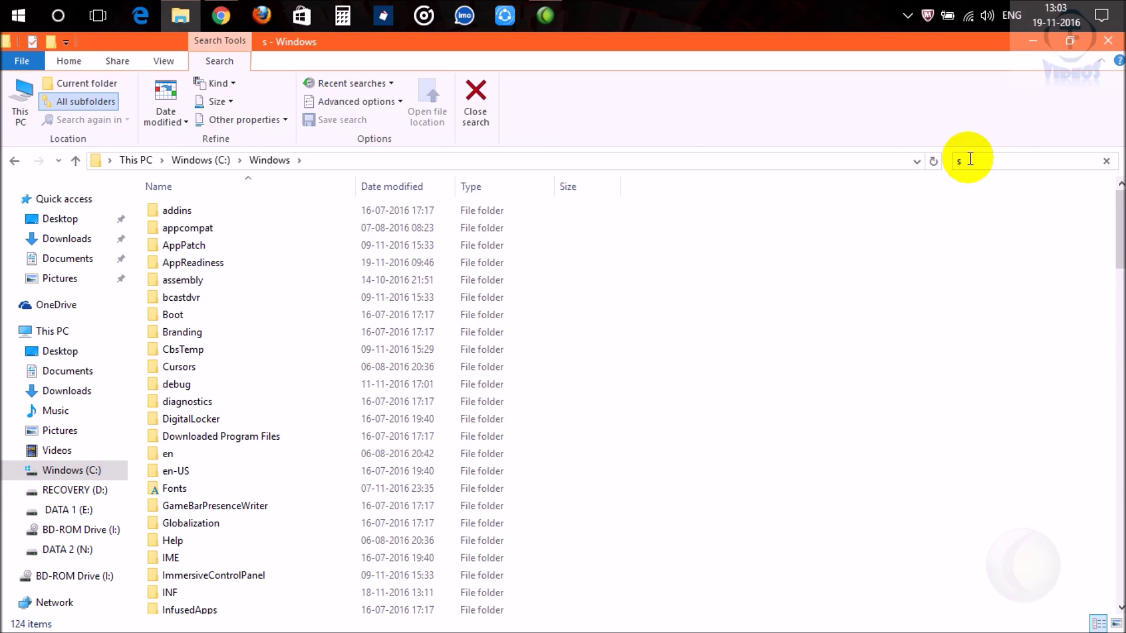
pyautogui.write('ystejm')
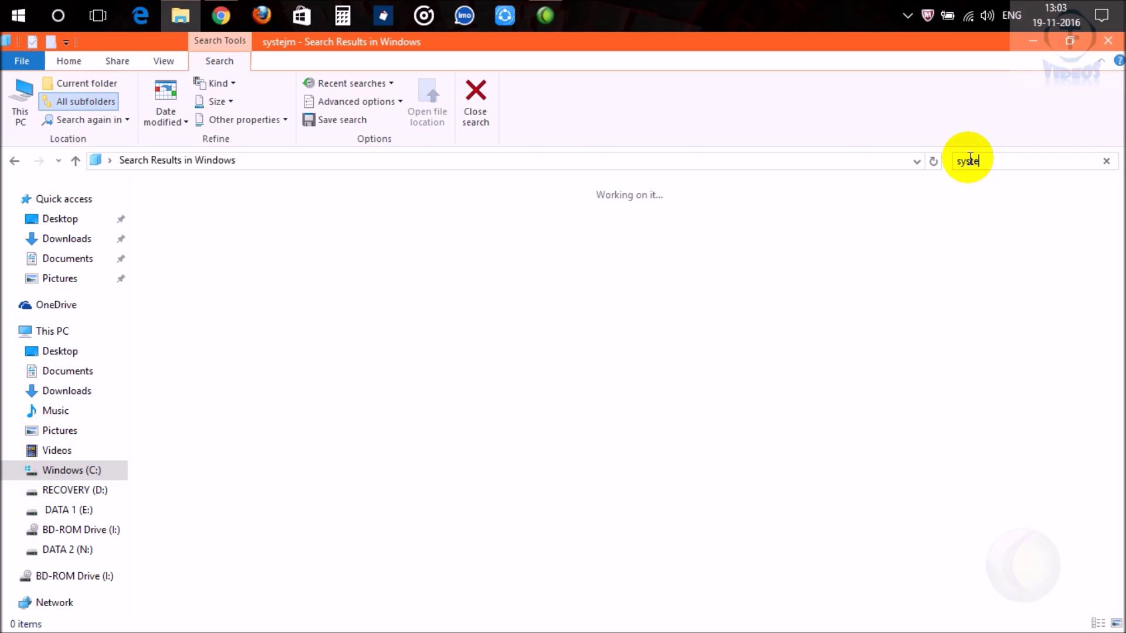
pyautogui.write('m32')
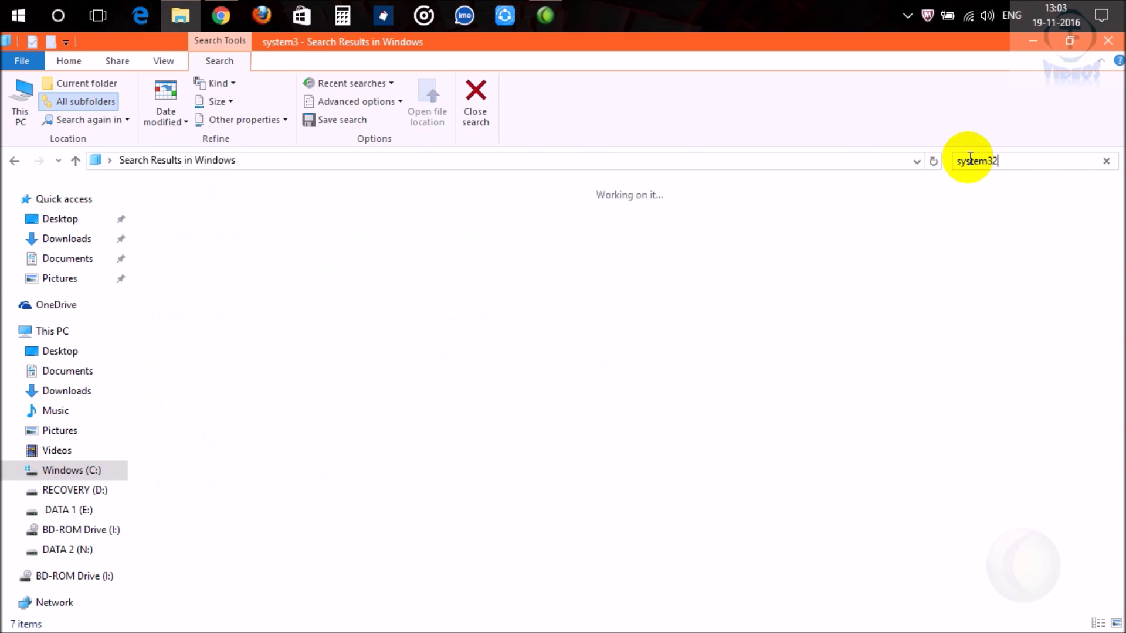
pyautogui.doubleClick(350, 212)
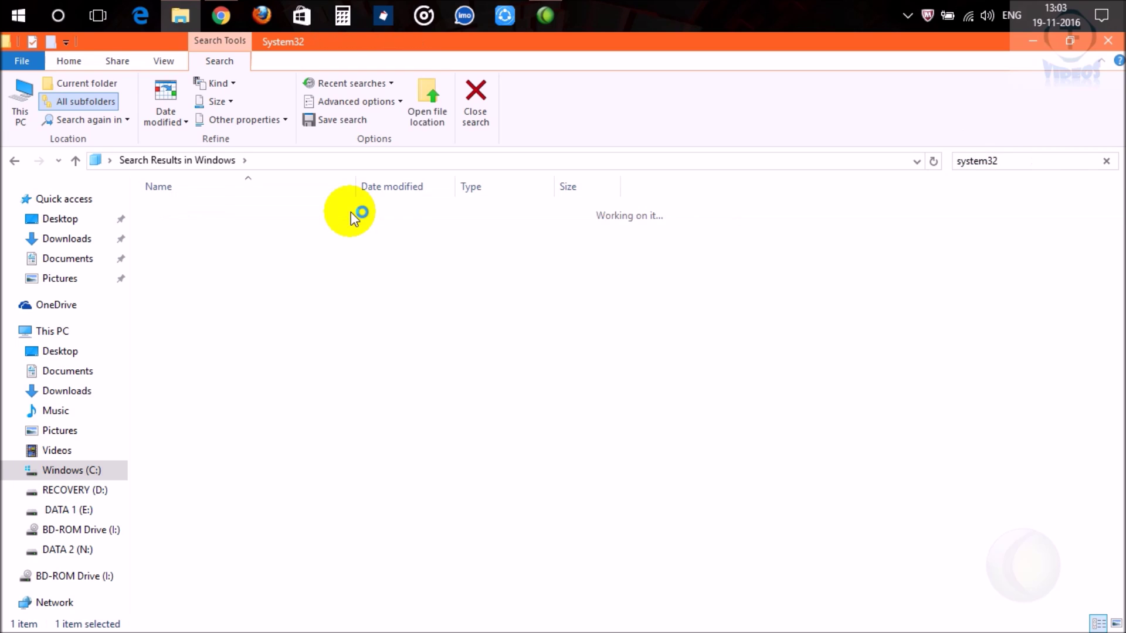
# - Paste xlive.dll into System32, granting administrator permission for the copy
pyautogui.scroll(-5, 267, 430)
pyautogui.scroll(-4, 265, 423)
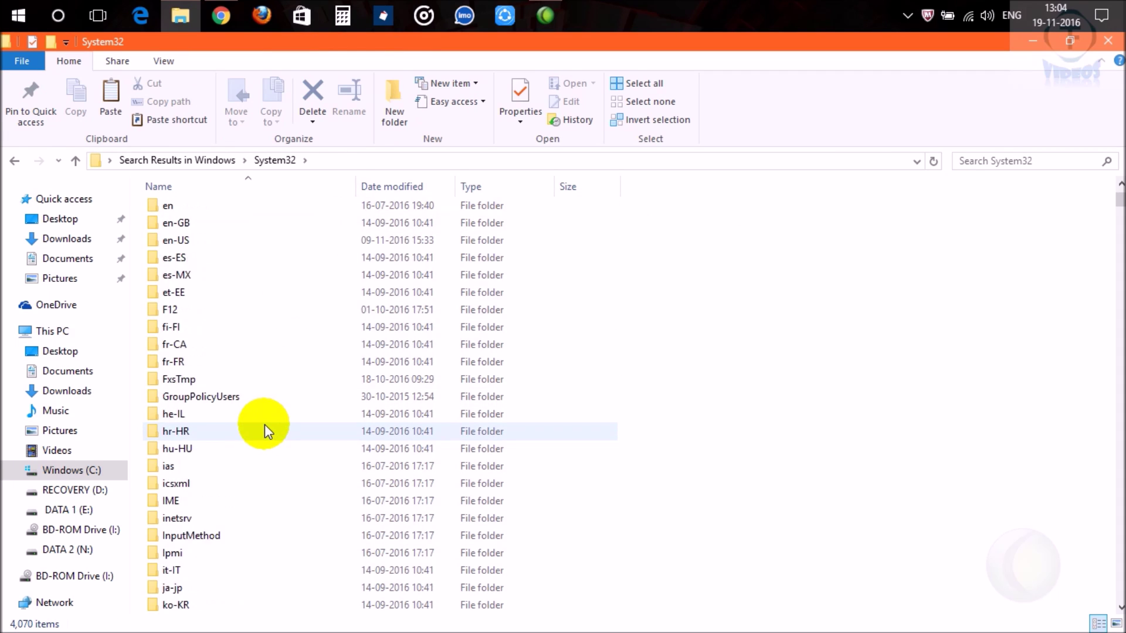
pyautogui.scroll(-1, 265, 423)
pyautogui.click(301, 557)
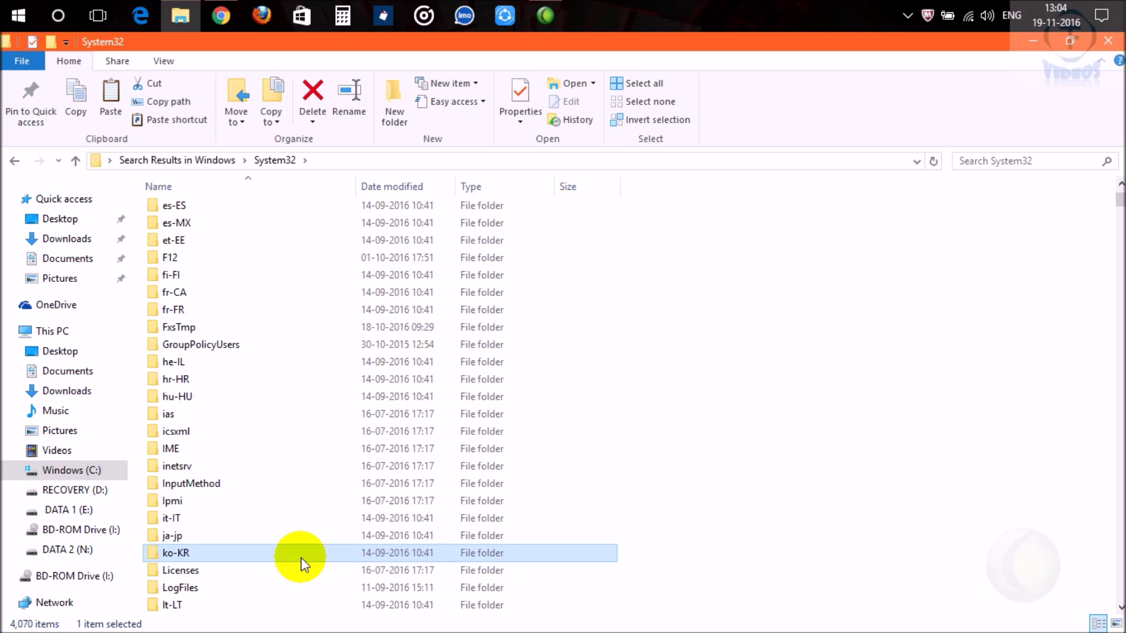
pyautogui.hotkey('ctrl', 'v')
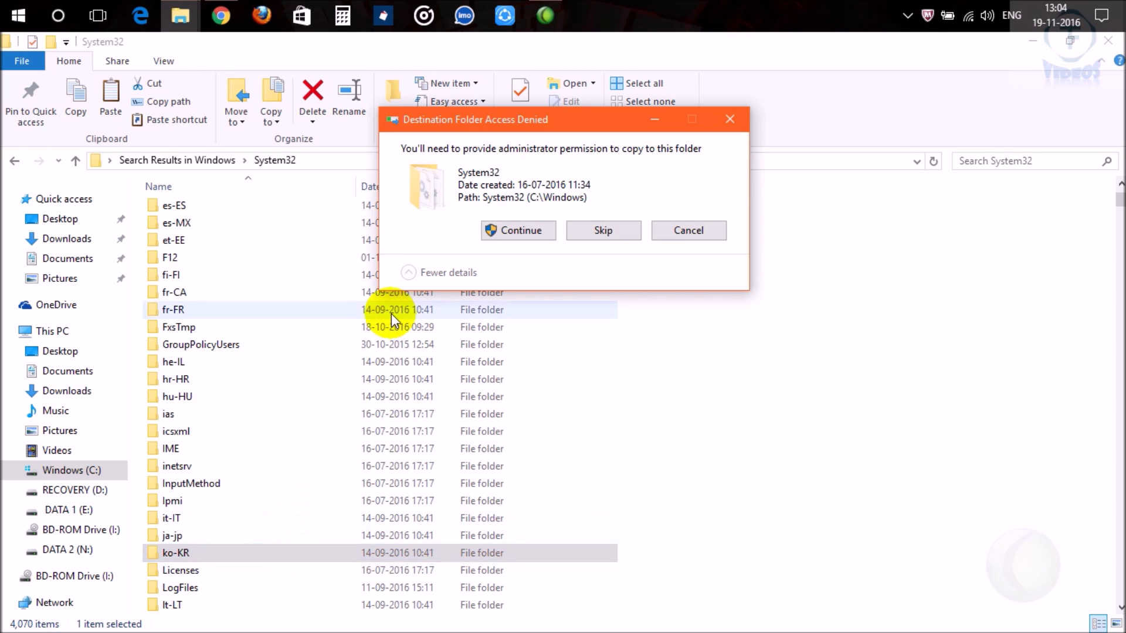
pyautogui.click(522, 231)
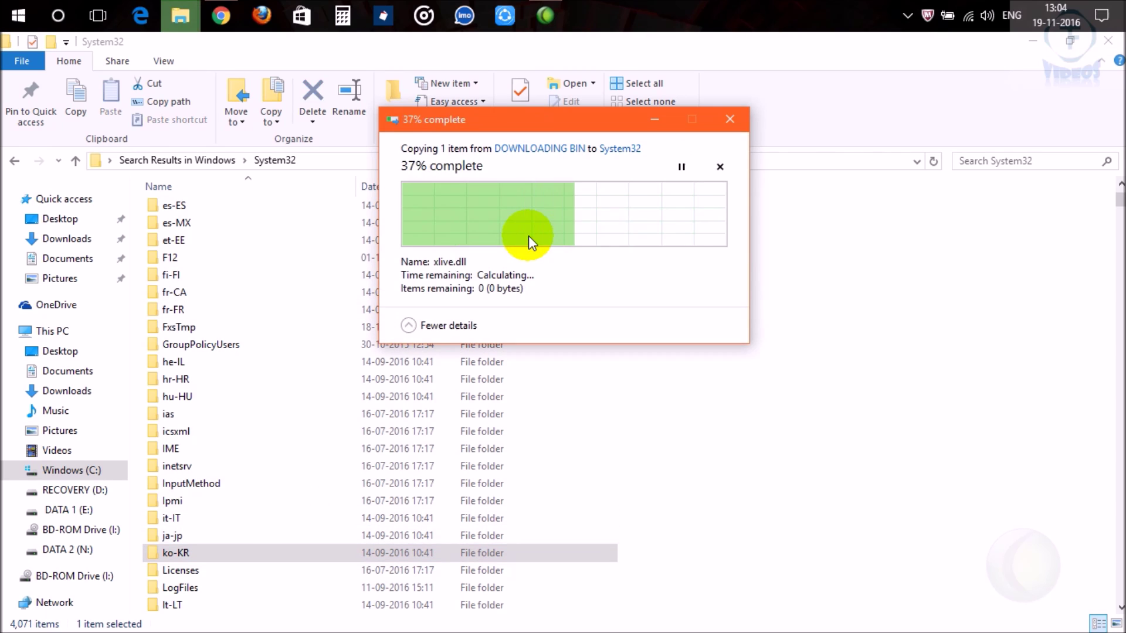
pyautogui.scroll(-10, 461, 412)
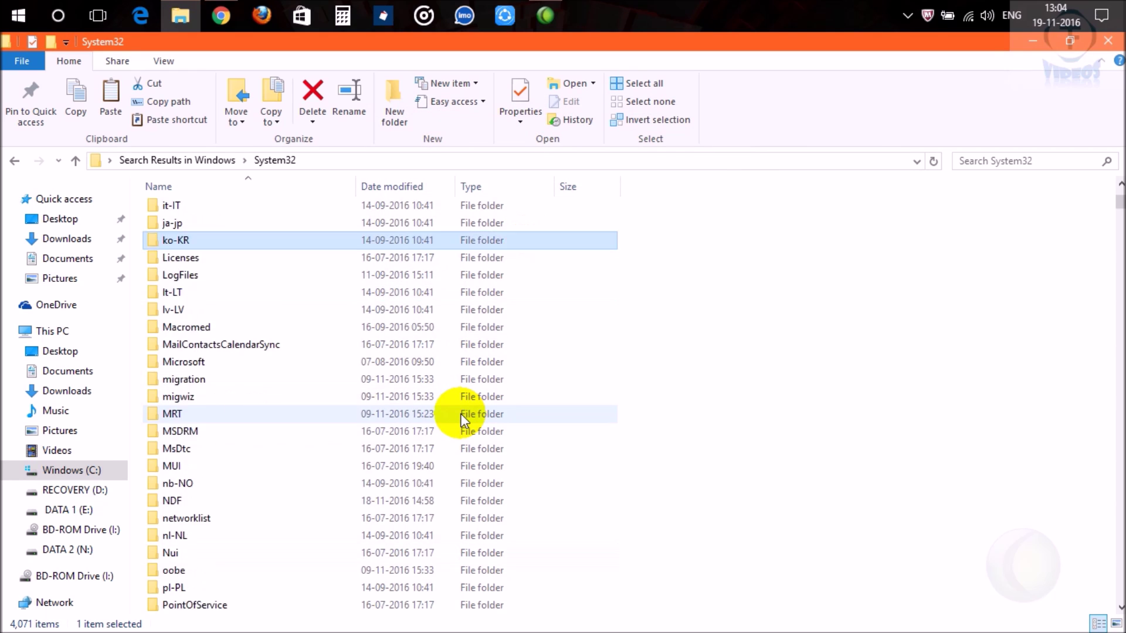
# - Go back to C:\Windows and open the SysWOW64 folder
pyautogui.click(14, 161)
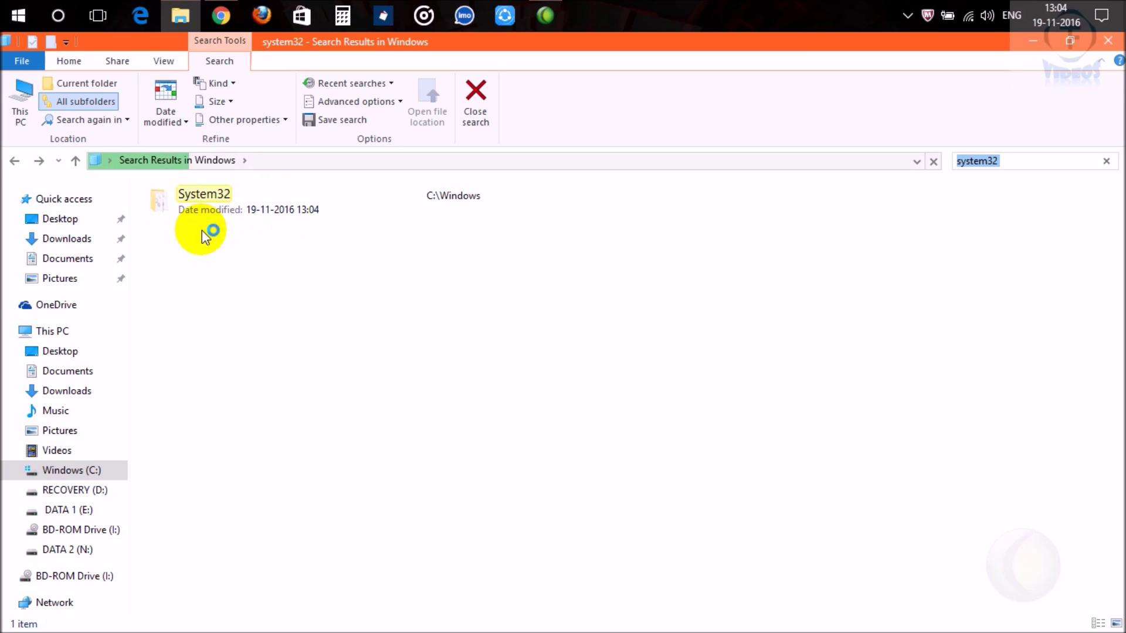
pyautogui.click(15, 160)
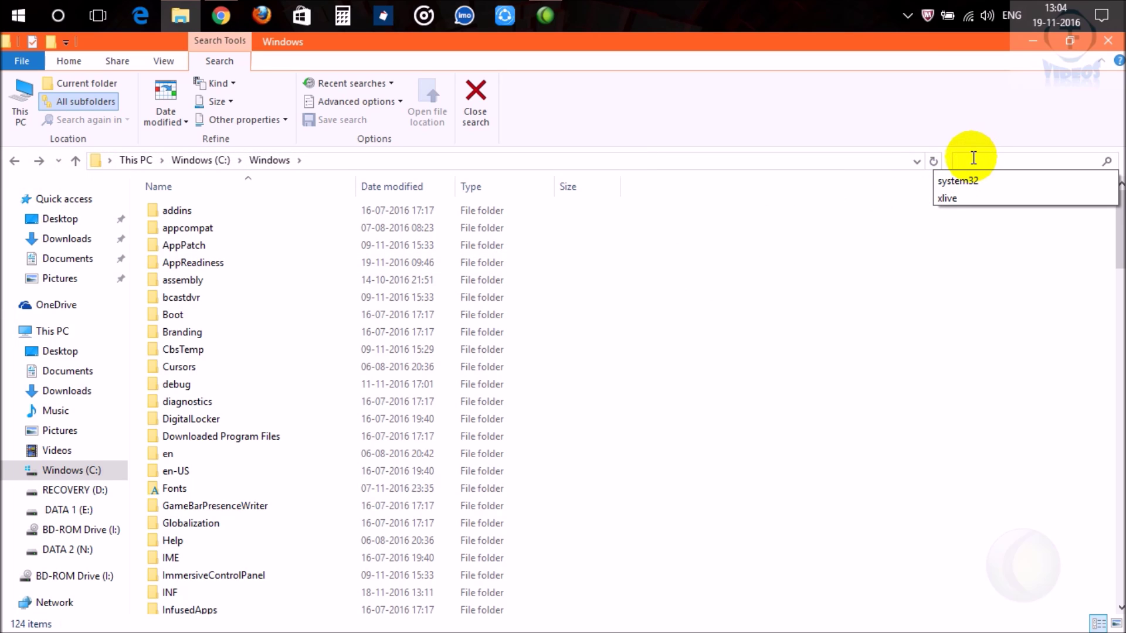
pyautogui.moveTo(1119, 232); pyautogui.dragTo(1120, 415)
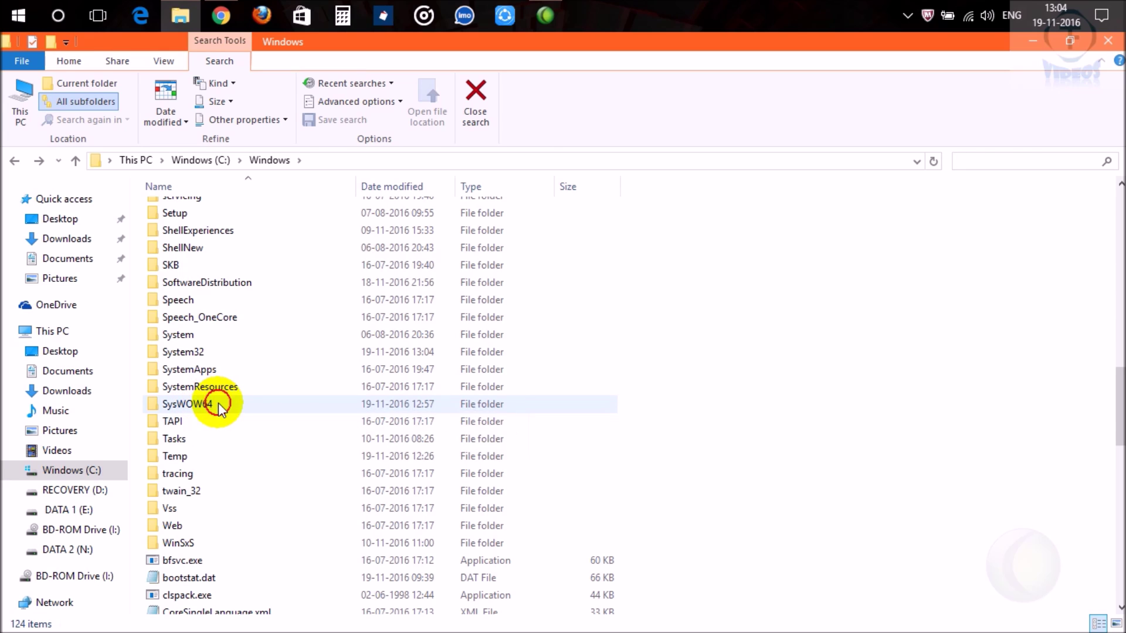
pyautogui.click(190, 405)
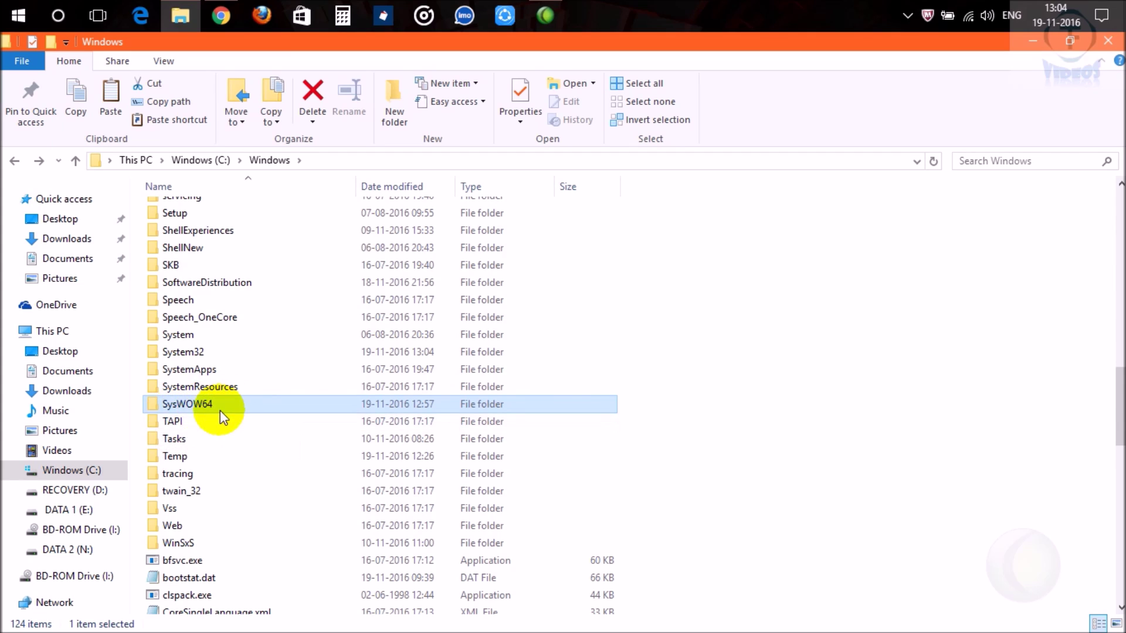
pyautogui.doubleClick(210, 403)
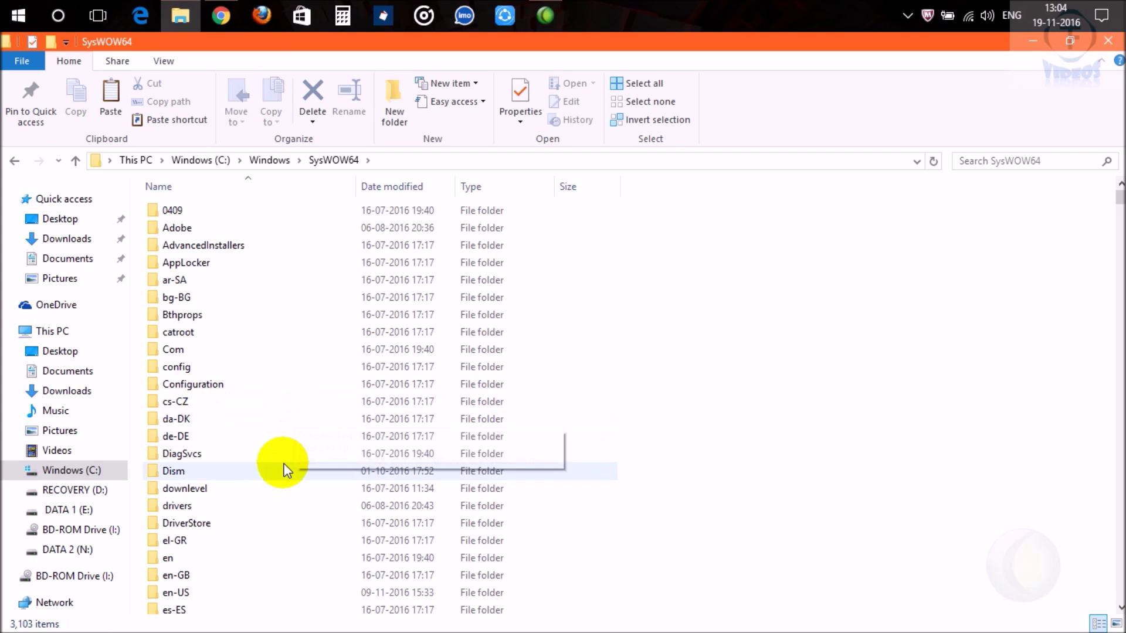
# - Paste xlive.dll into SysWOW64, granting administrator permission for the copy
pyautogui.click(284, 465)
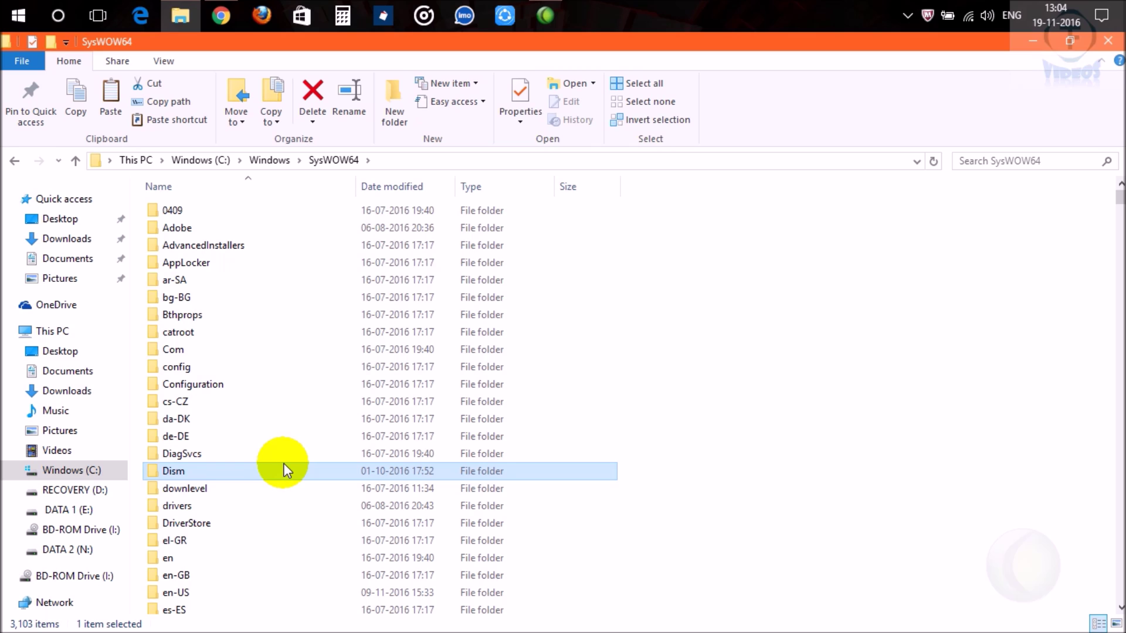
pyautogui.hotkey('ctrl', 'v')
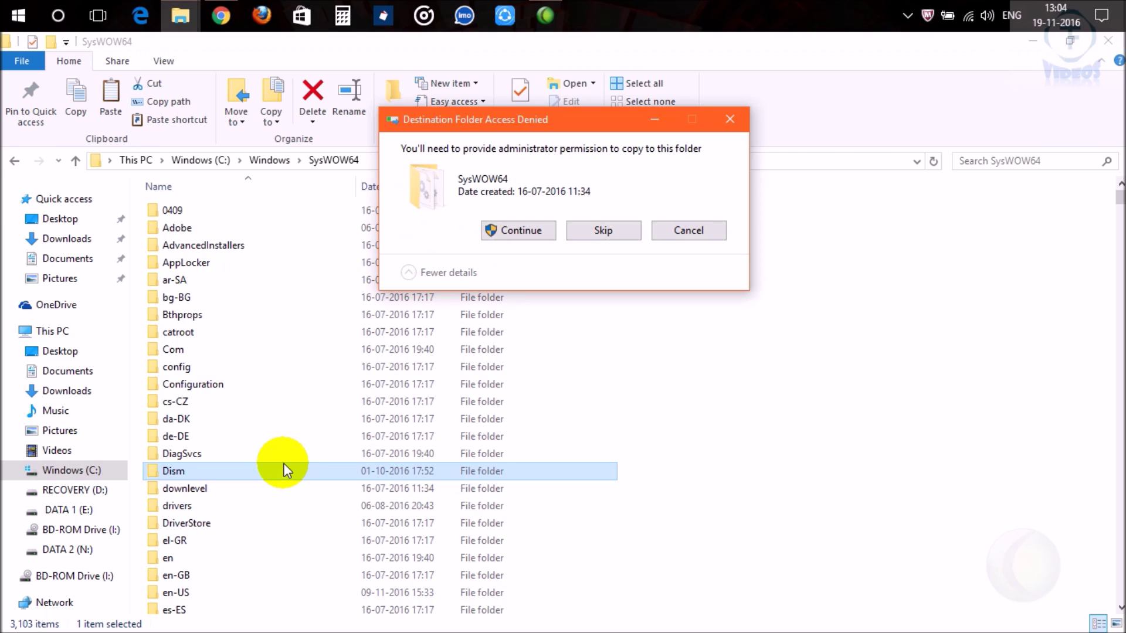
pyautogui.click(513, 234)
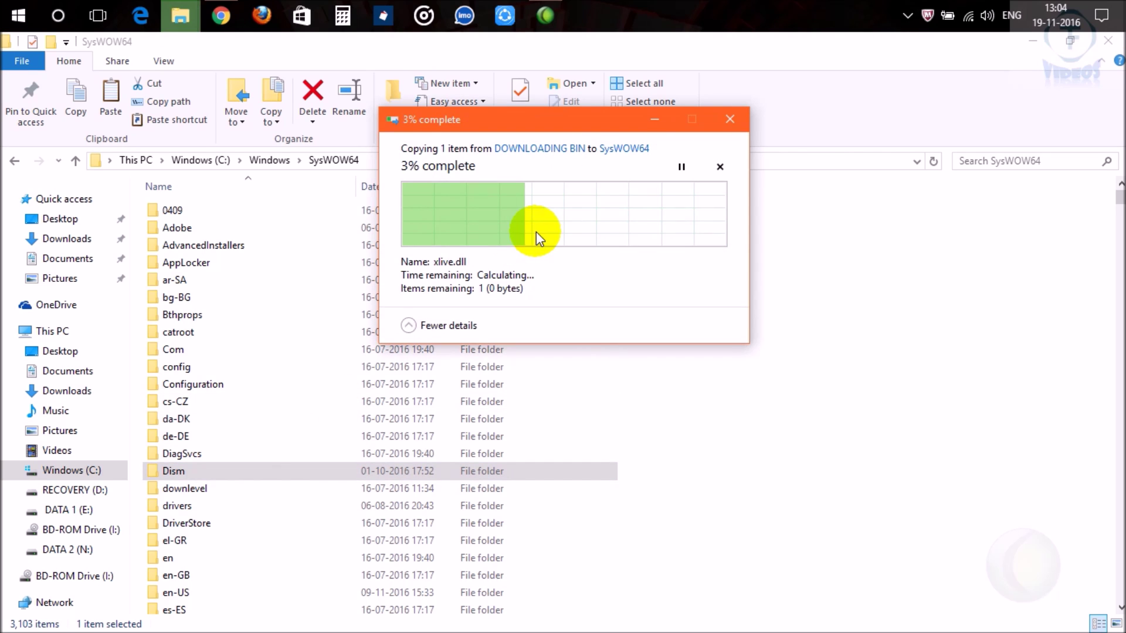
# - Back in C:\Windows, compare the System32 and SysWOW64 folders, then close File Explorer
pyautogui.click(14, 160)
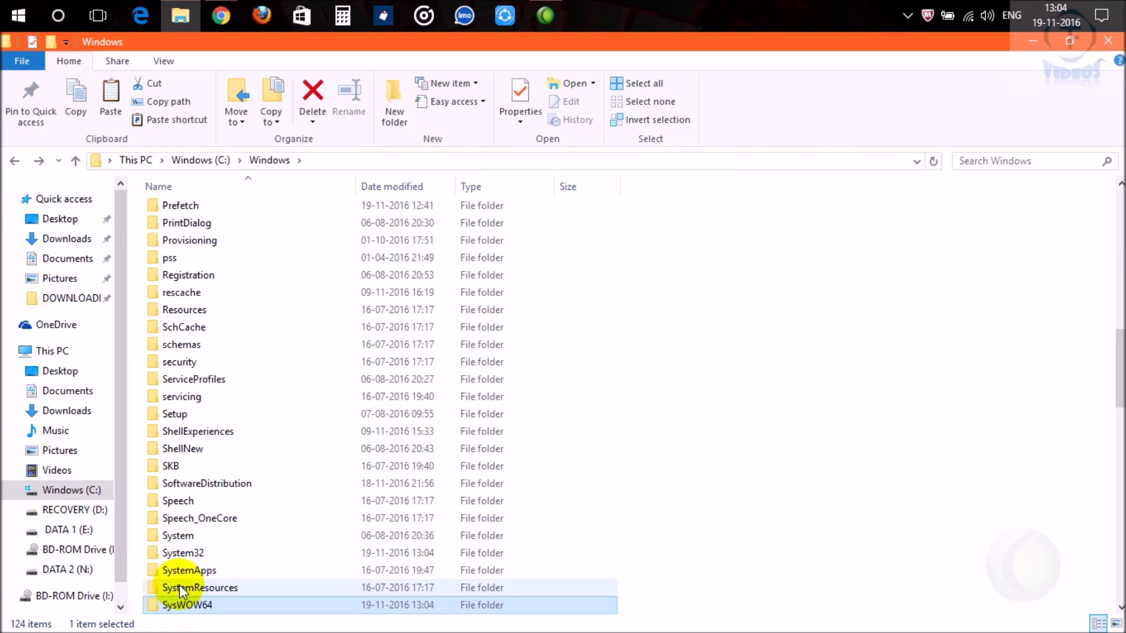
pyautogui.click(200, 553)
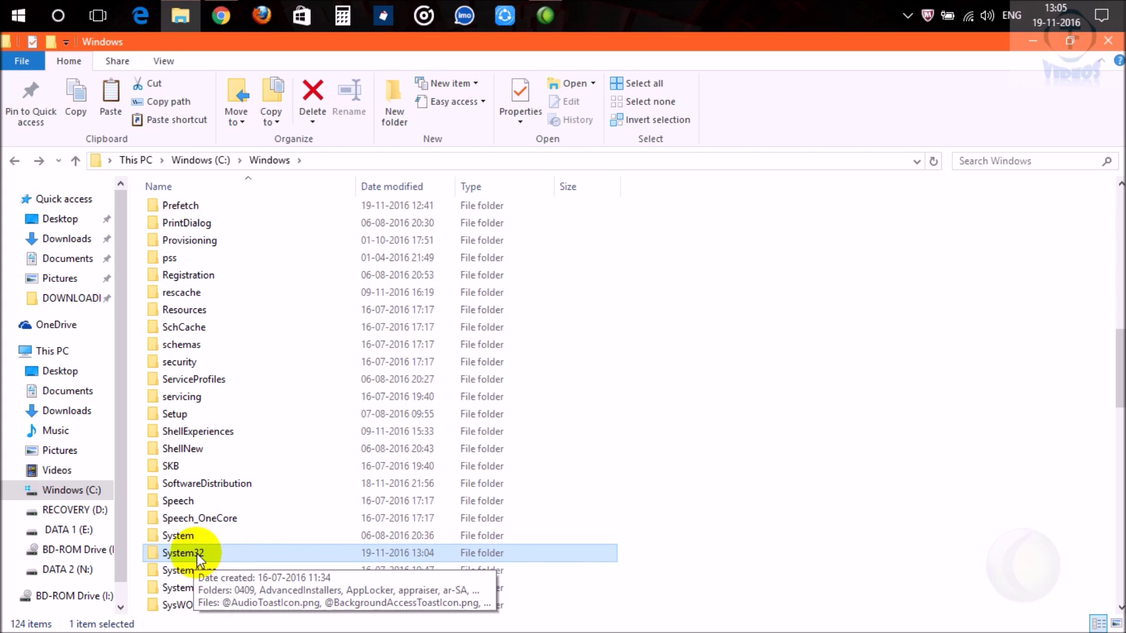
pyautogui.click(195, 609)
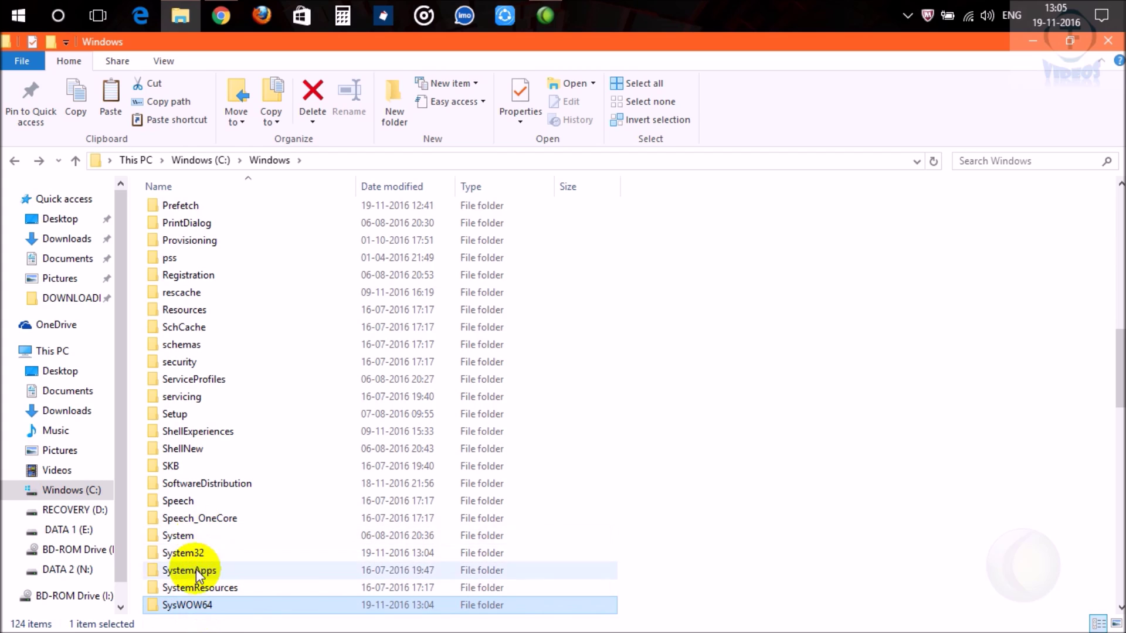
pyautogui.click(195, 553)
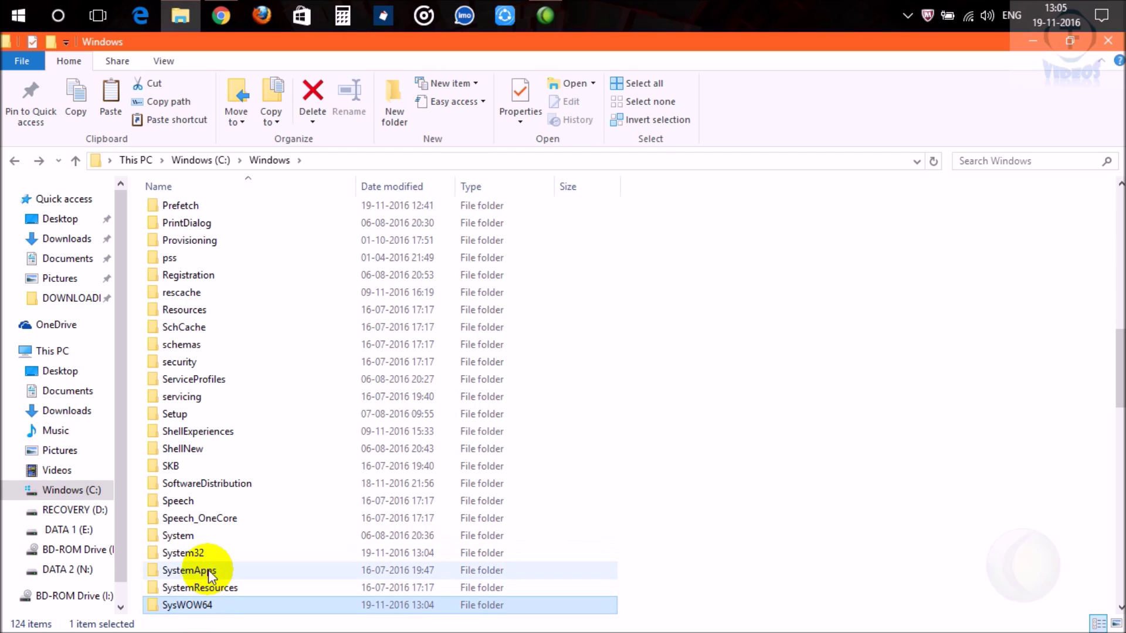
pyautogui.click(212, 605)
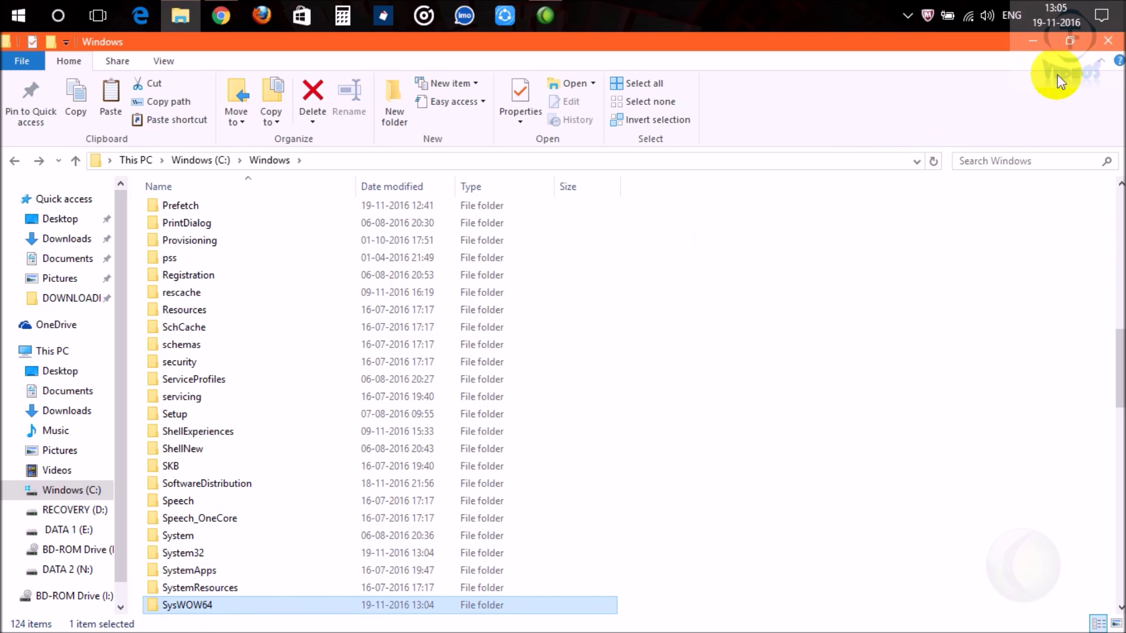
pyautogui.click(1107, 40)
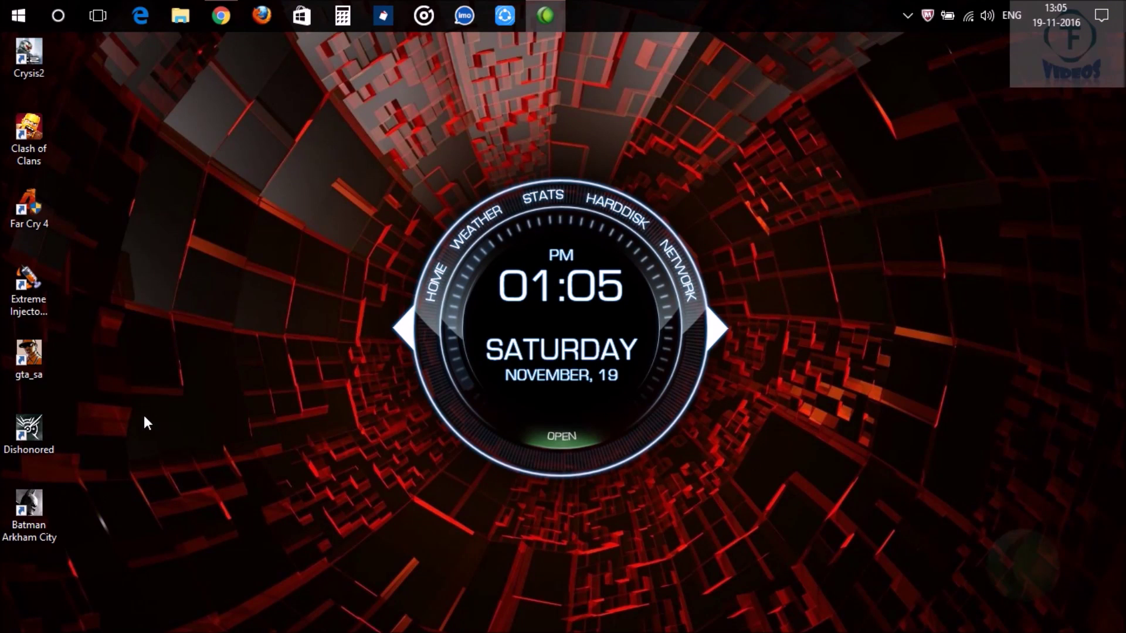
# - Relaunch Batman Arkham City from its desktop shortcut
pyautogui.doubleClick(37, 503)
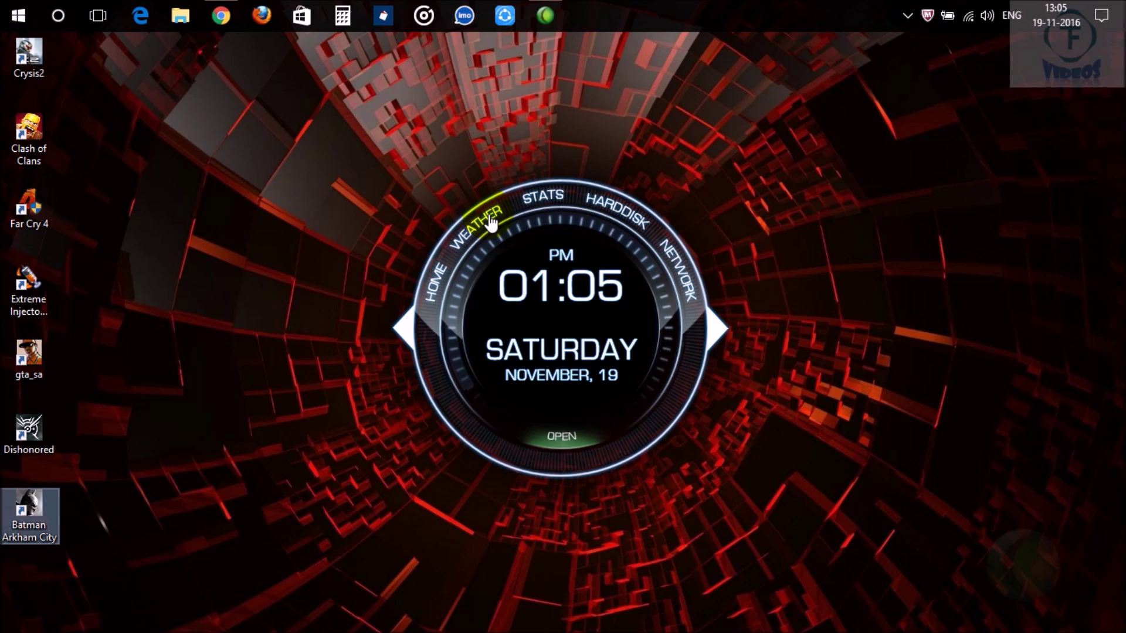
# - Launch the selected Batman Arkham City shortcut and let its splash screen load without errors
pyautogui.press('Return')
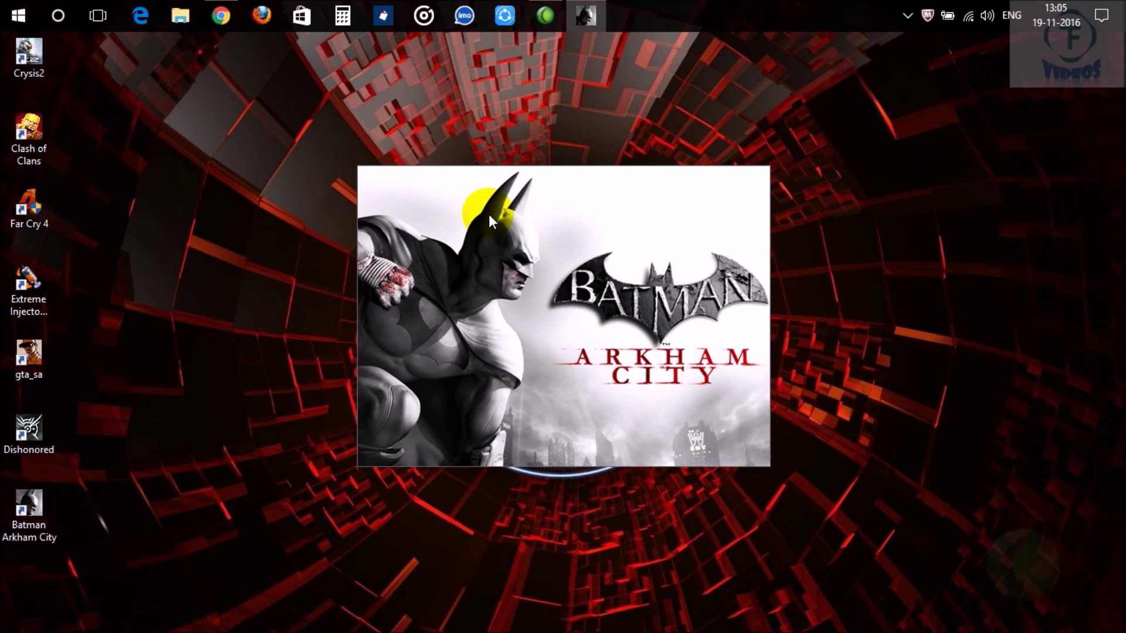